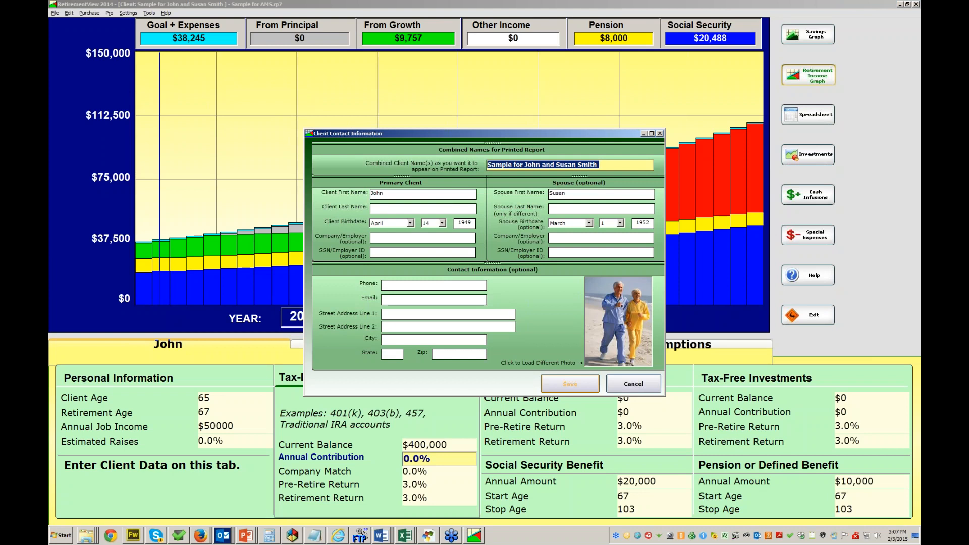
Step: Change the spouse's birth year in the client contact information and save it
click(643, 223)
click(643, 222)
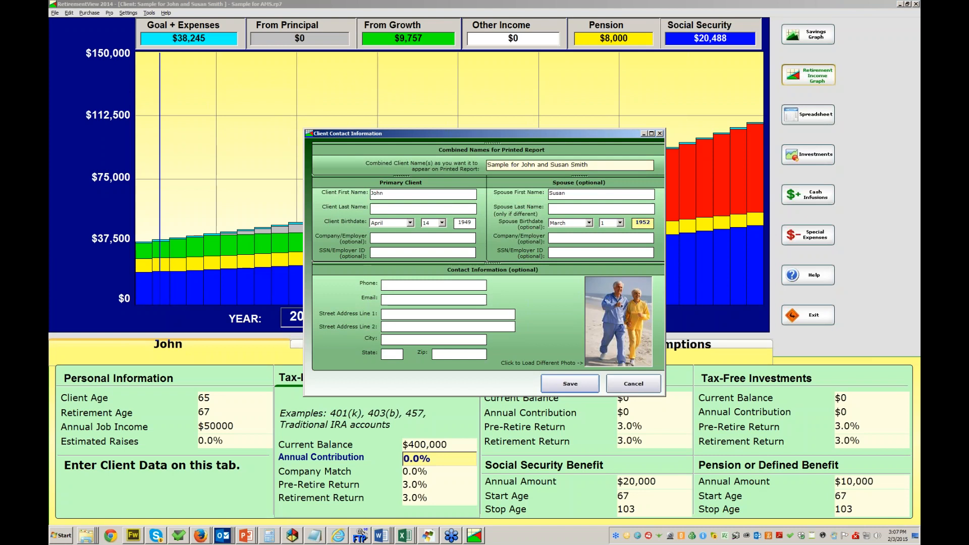
key(BackSpace)
text(49)
key(Return)
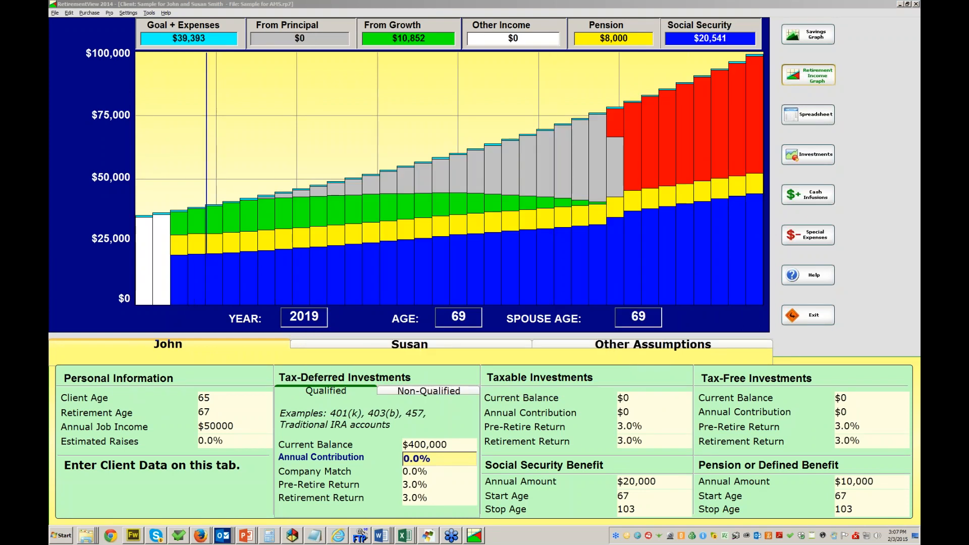
Step: Set the spouse's retirement age to 67 in the spouse's personal information
click(410, 345)
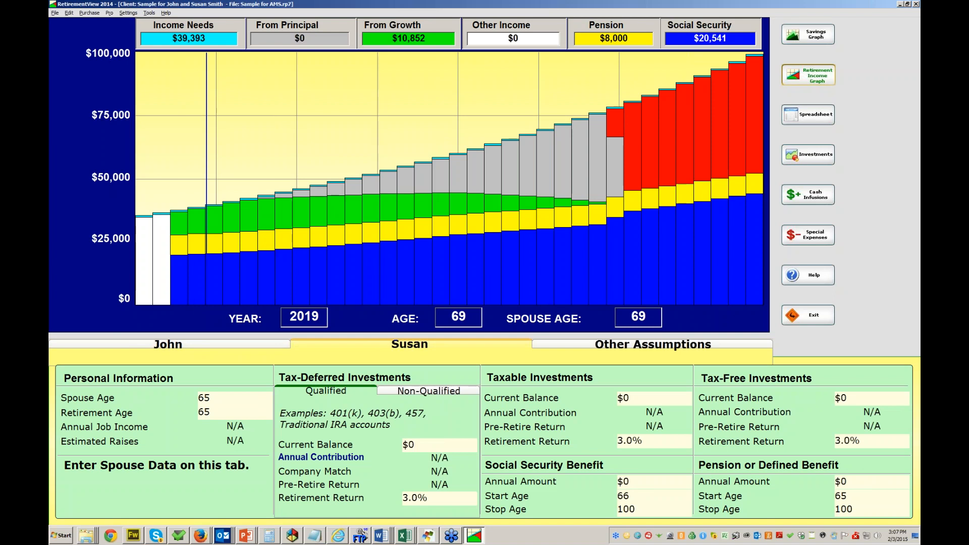
click(234, 413)
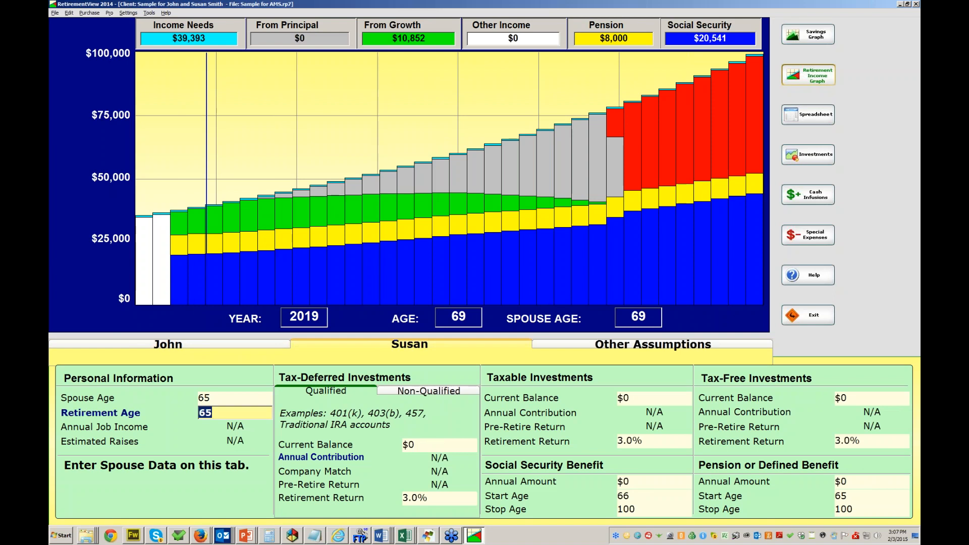
text(67)
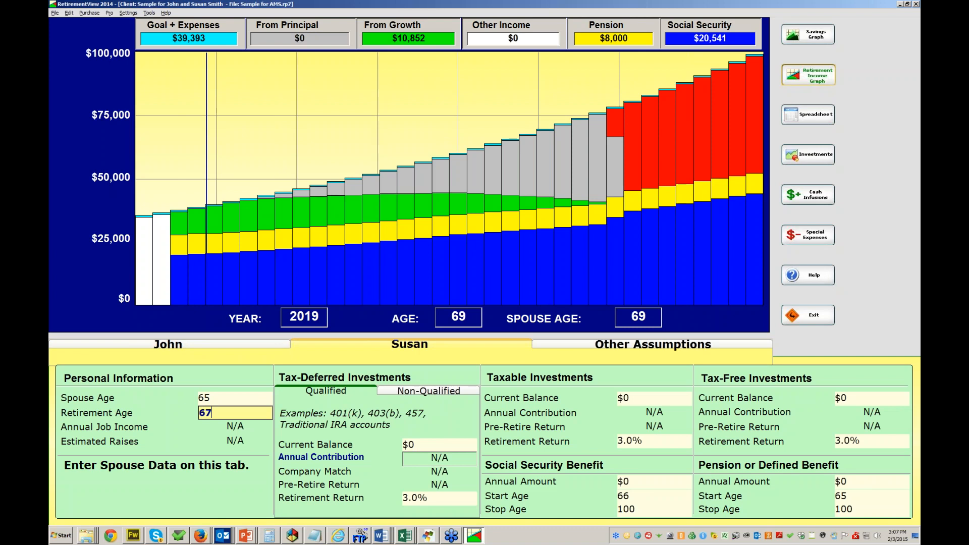
key(Tab)
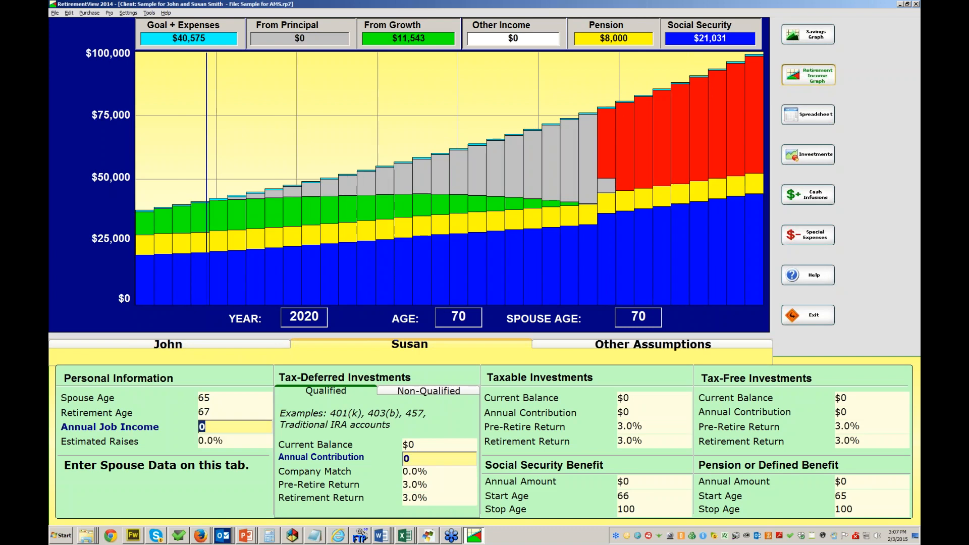
Step: Set the client's annual contribution to qualified tax-deferred investments to 6%
click(168, 344)
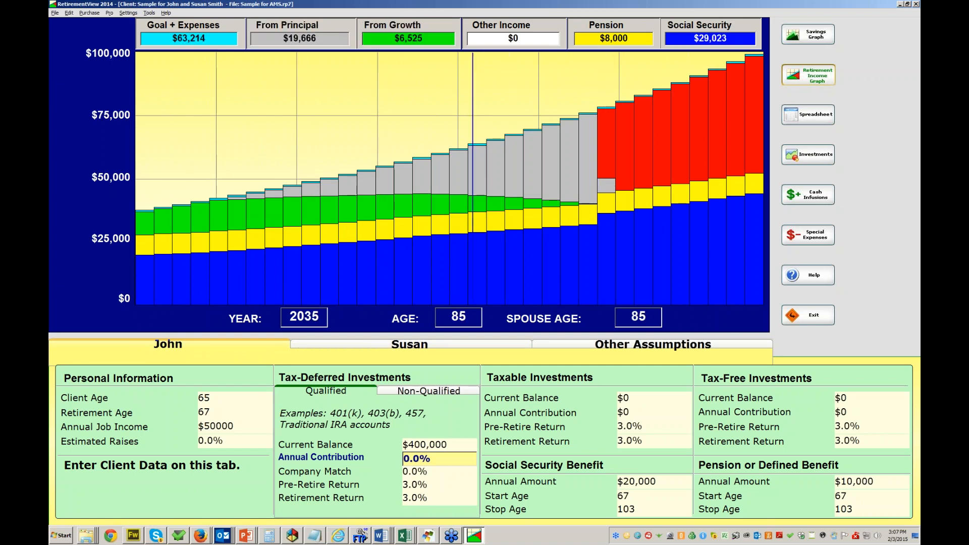
click(438, 445)
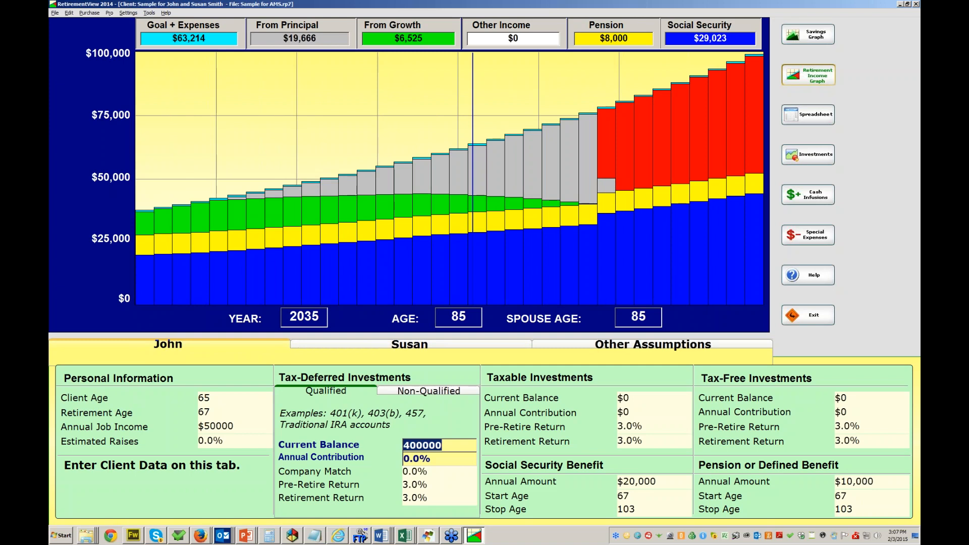
click(438, 458)
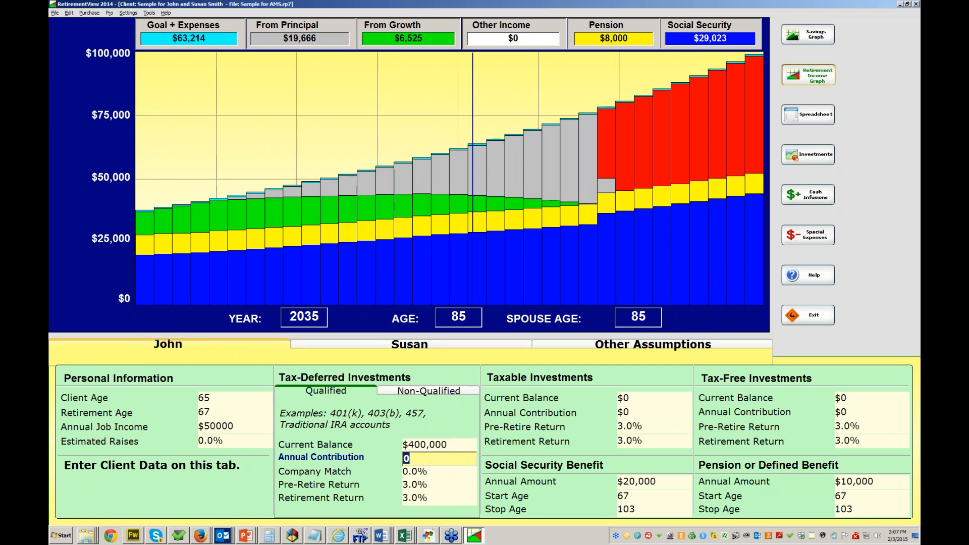
text(6)
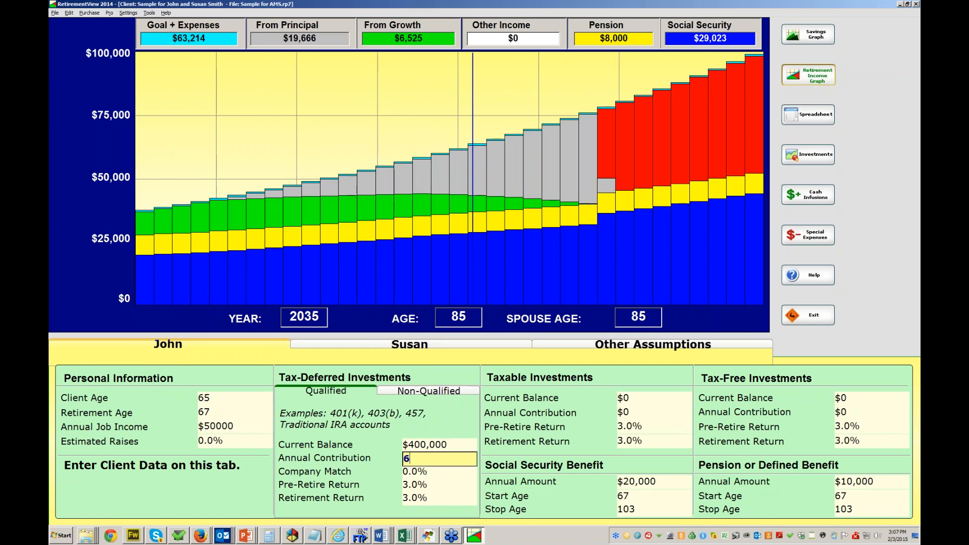
key(Tab)
key(Tab)
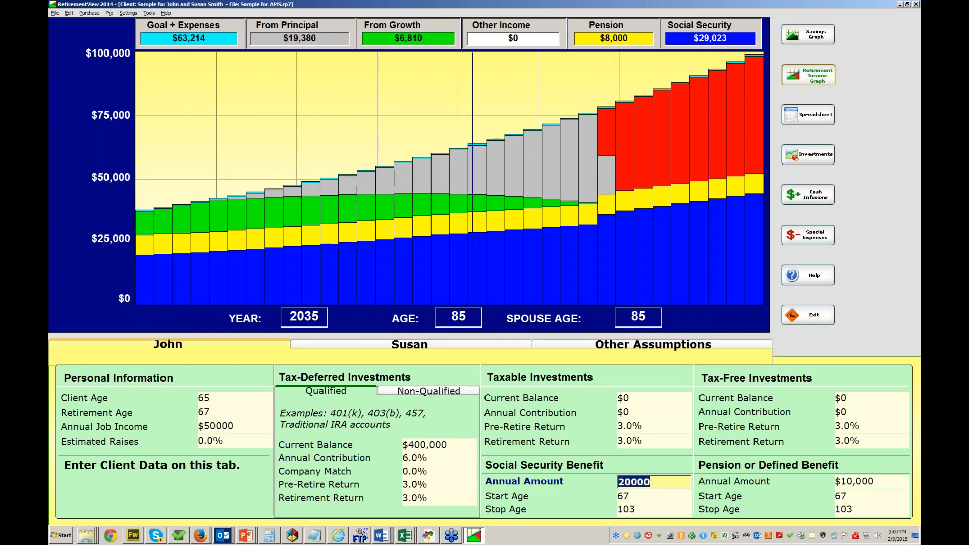
click(872, 481)
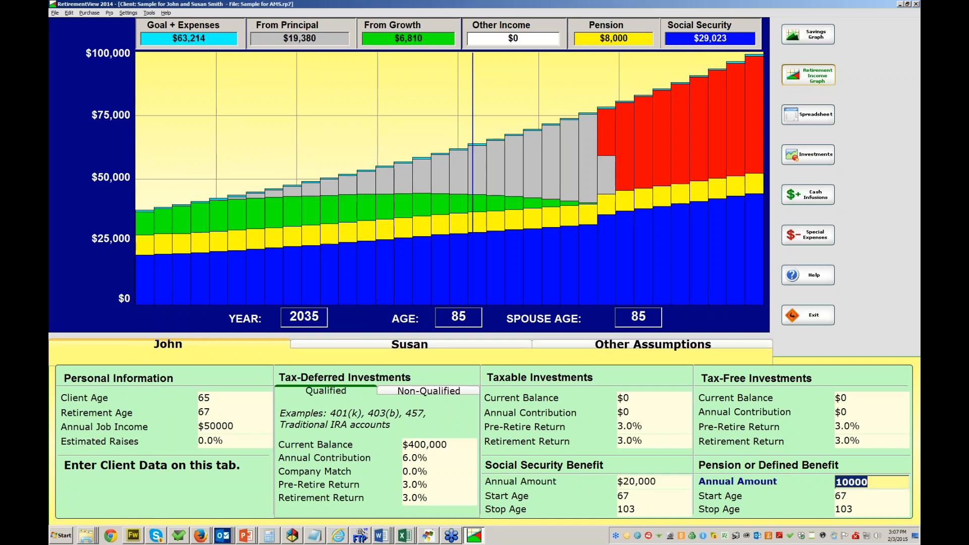
Step: Set the spouse's Social Security benefit to an annual amount of $10,000 starting at age 67
click(409, 344)
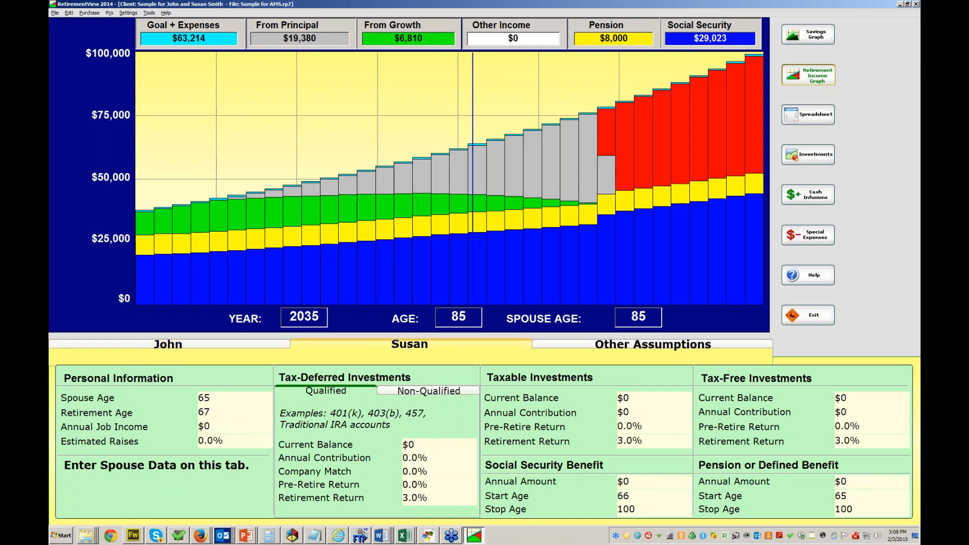
click(168, 344)
click(409, 344)
click(653, 482)
text(10000)
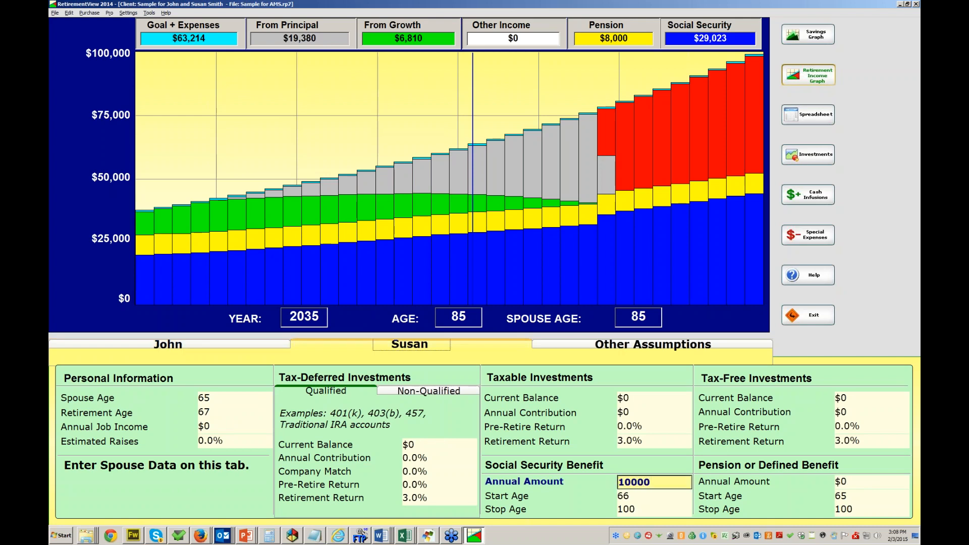
key(Tab)
key(Tab)
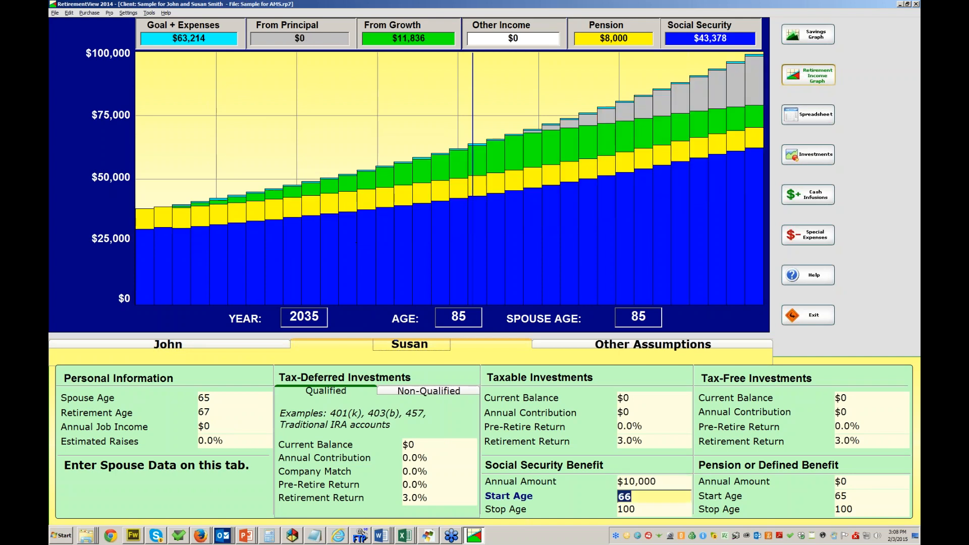
text(67)
key(Tab)
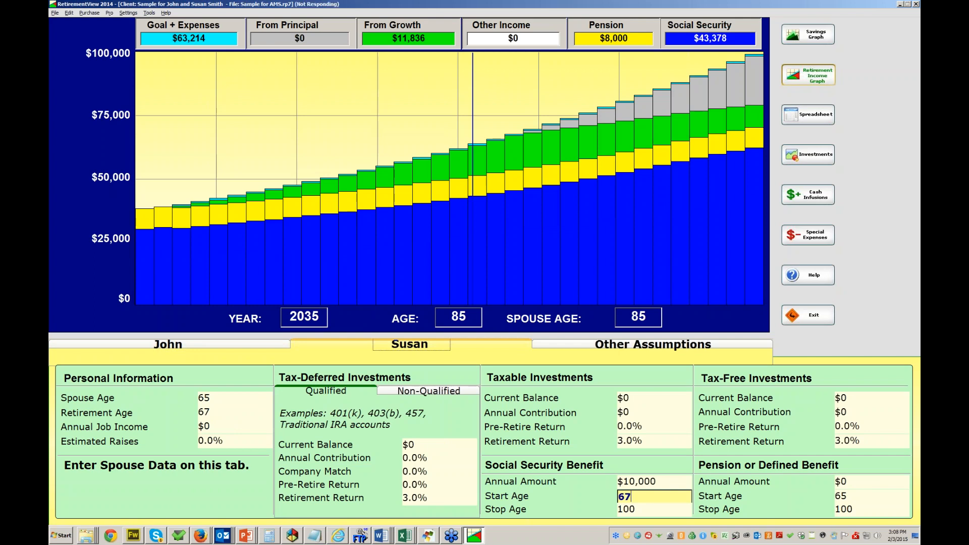
Step: Set the client's annual job income to $100,000 and the estimated raises to 2%
click(165, 345)
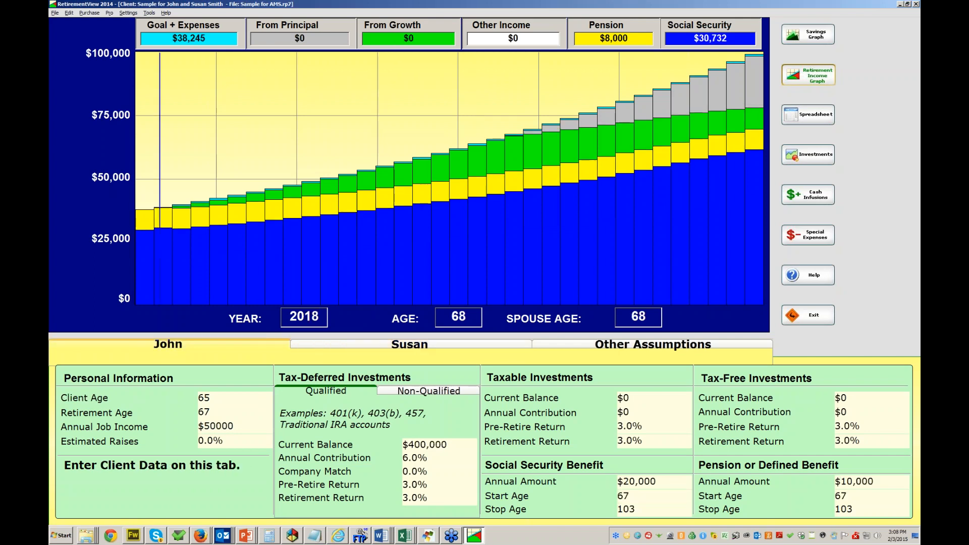
click(222, 427)
text(100000)
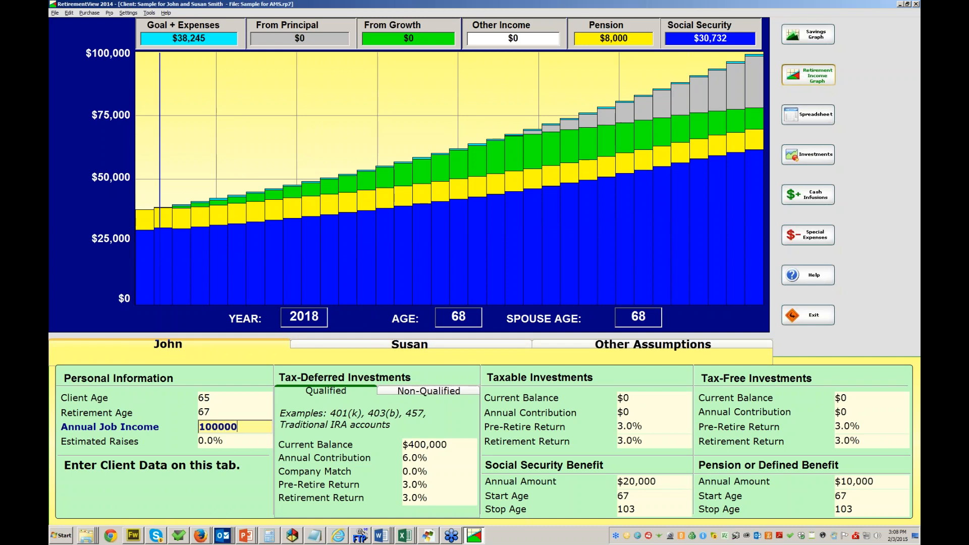
key(Return)
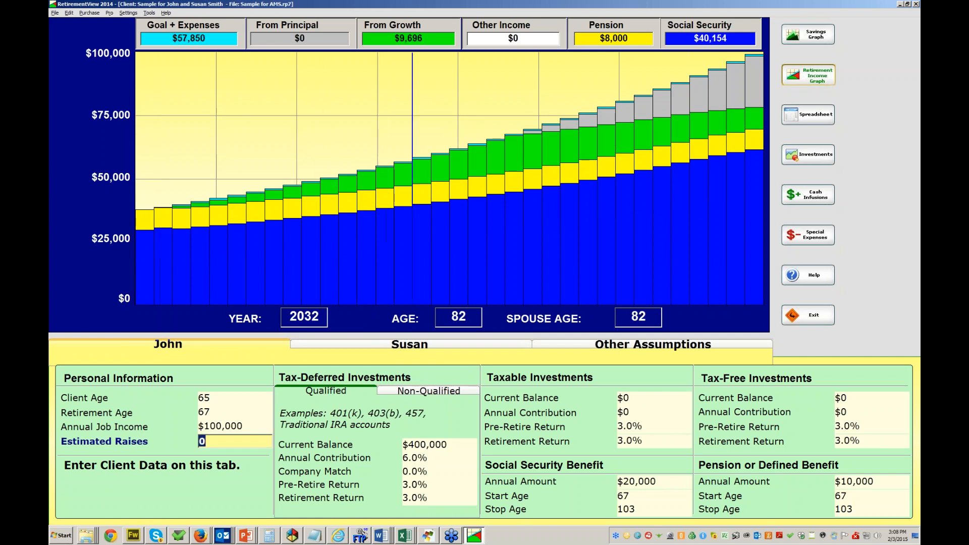
text(2)
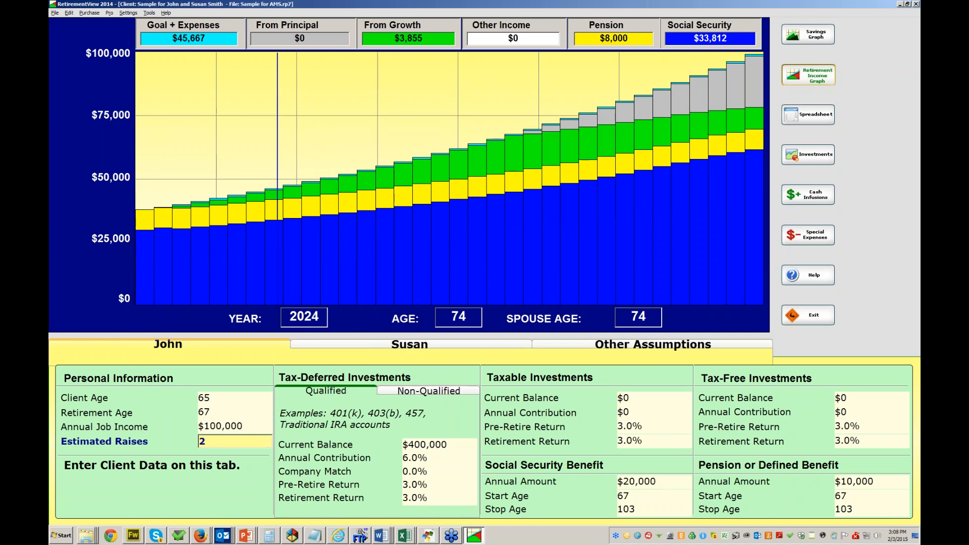
key(Tab)
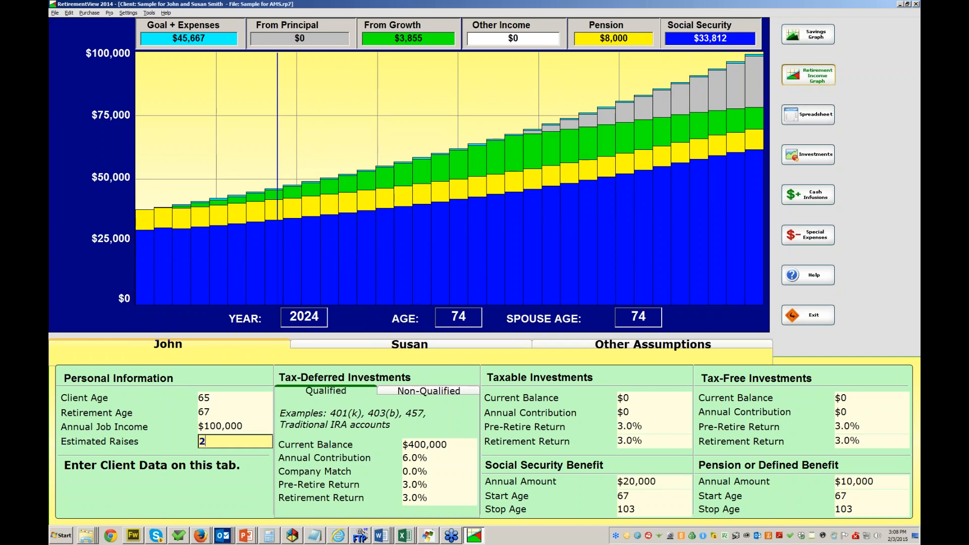
key(Tab)
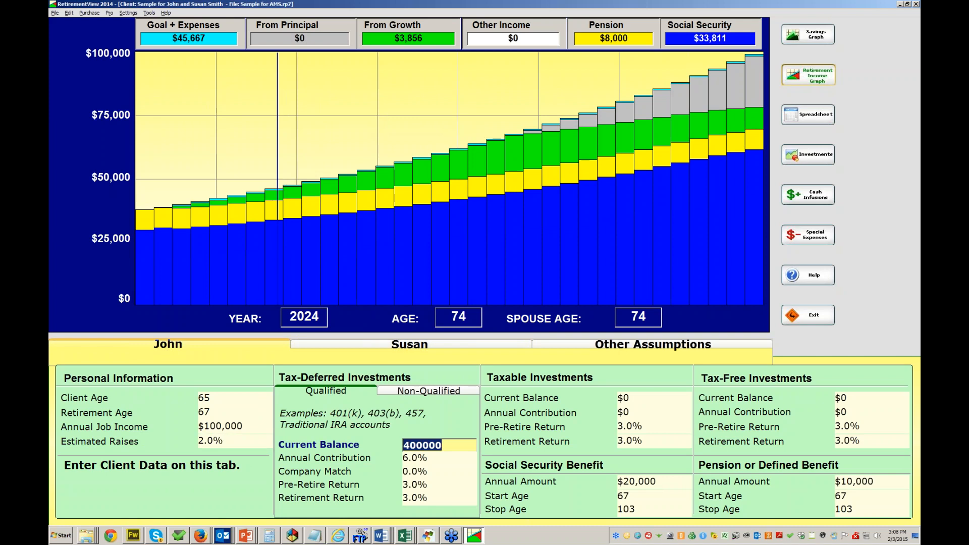
Step: Set the general retirement income goal to $80,000 in today's dollars and enter 3% as the annual inflation rate
click(652, 345)
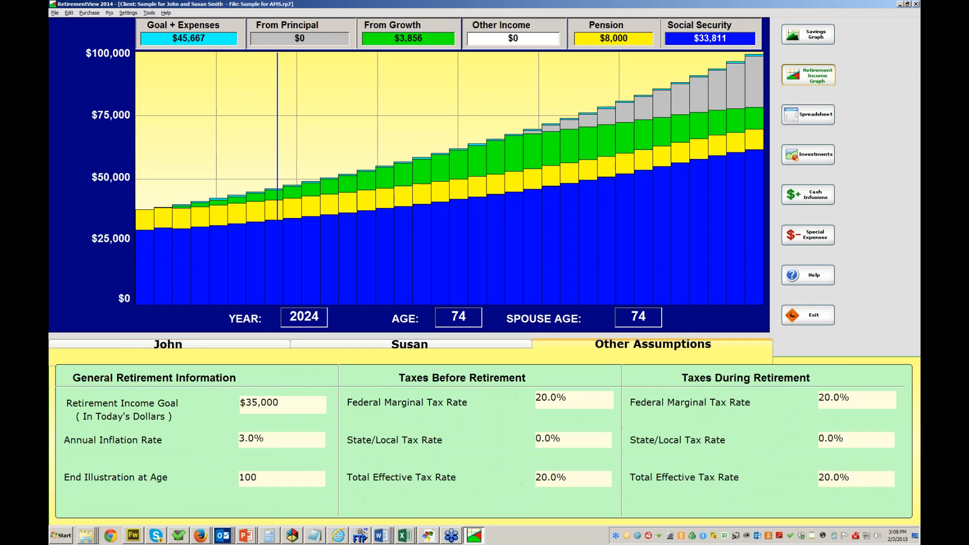
click(282, 405)
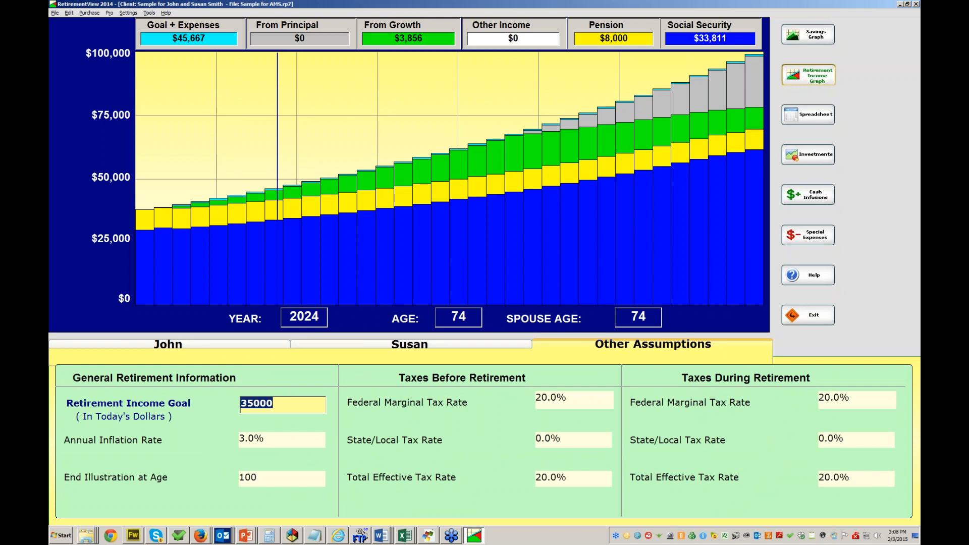
key(Tab)
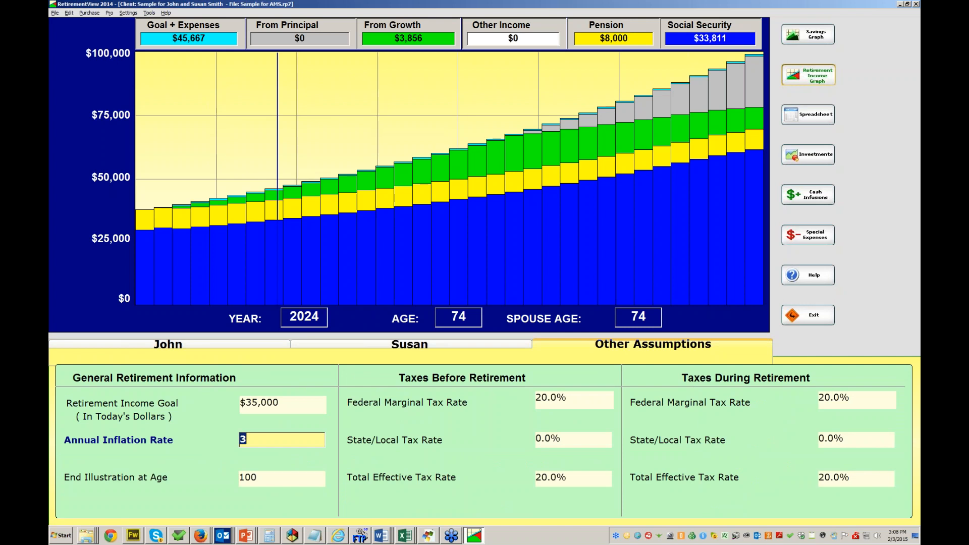
key(shift+Tab)
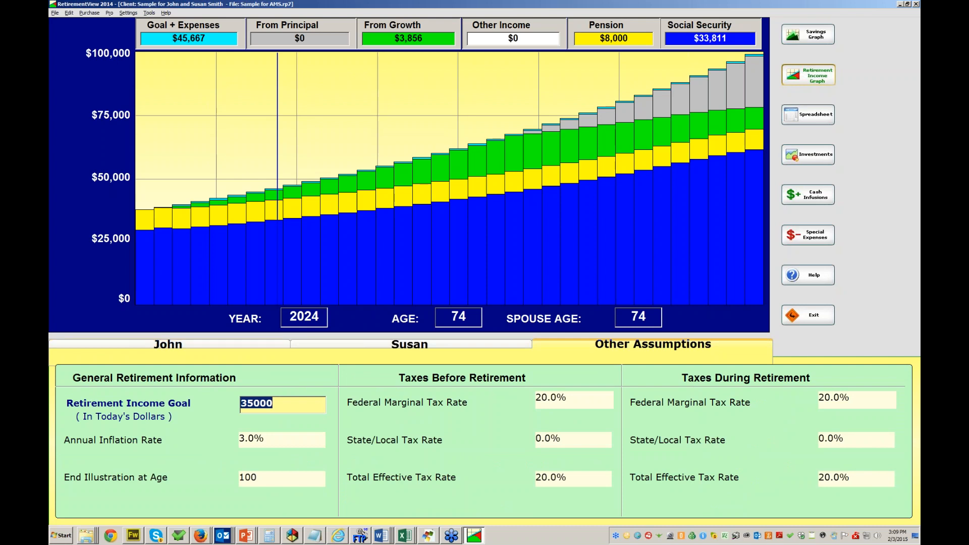
text(80000)
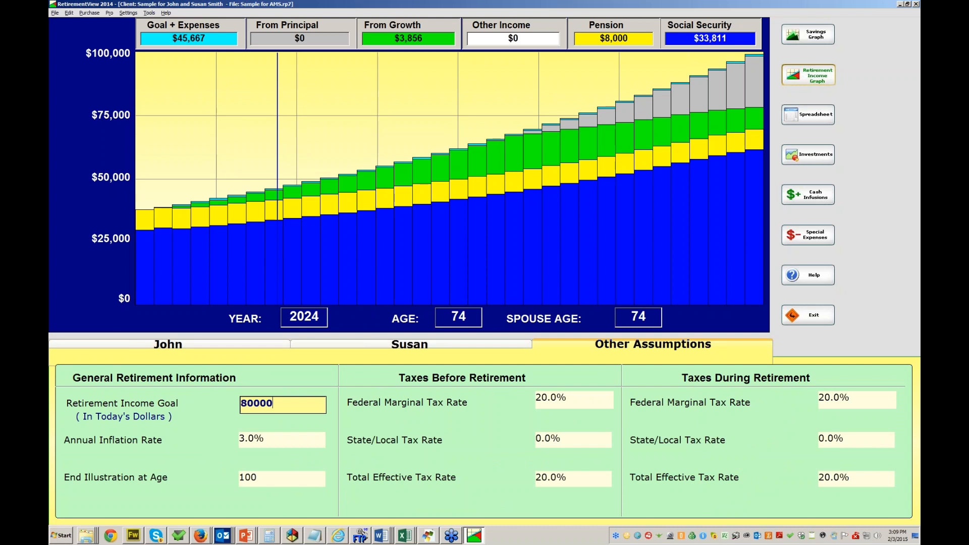
key(Tab)
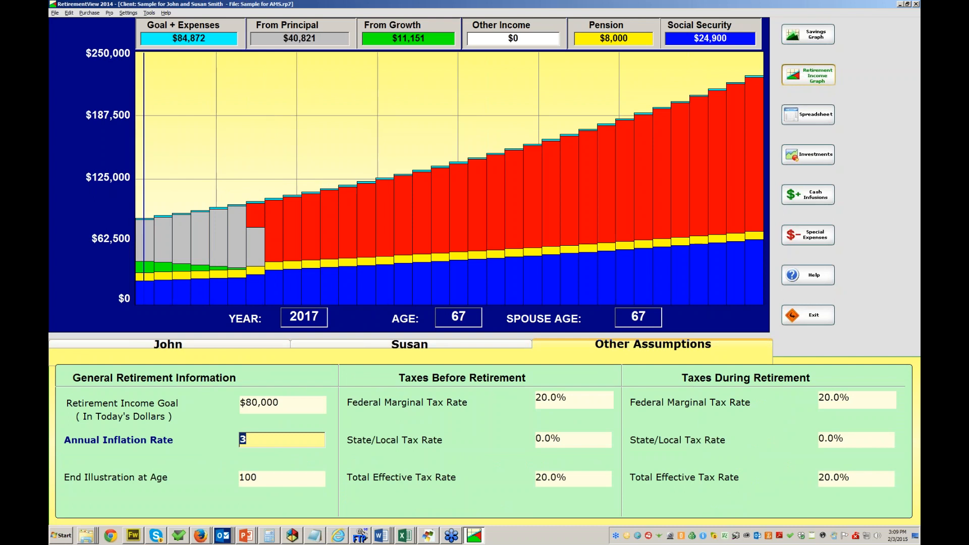
text(3)
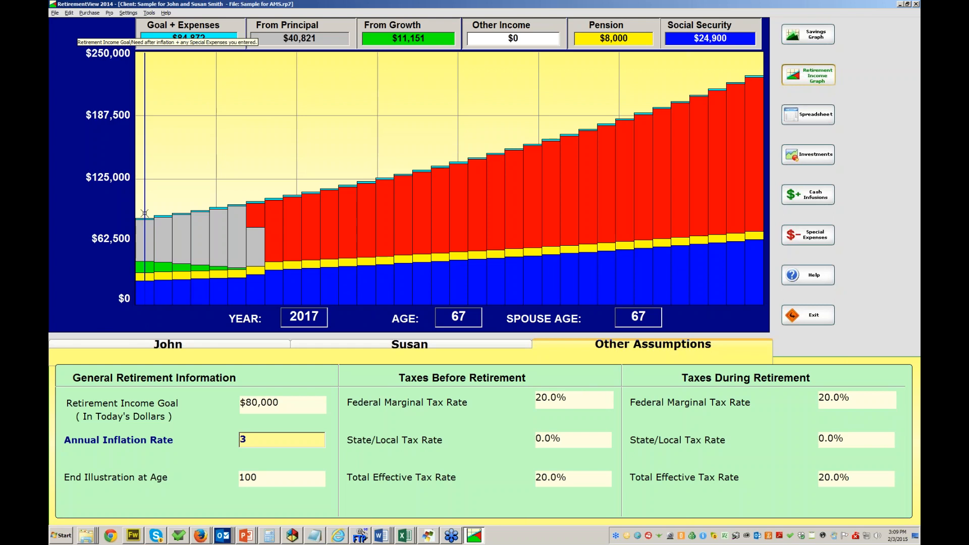
key(shift+Tab)
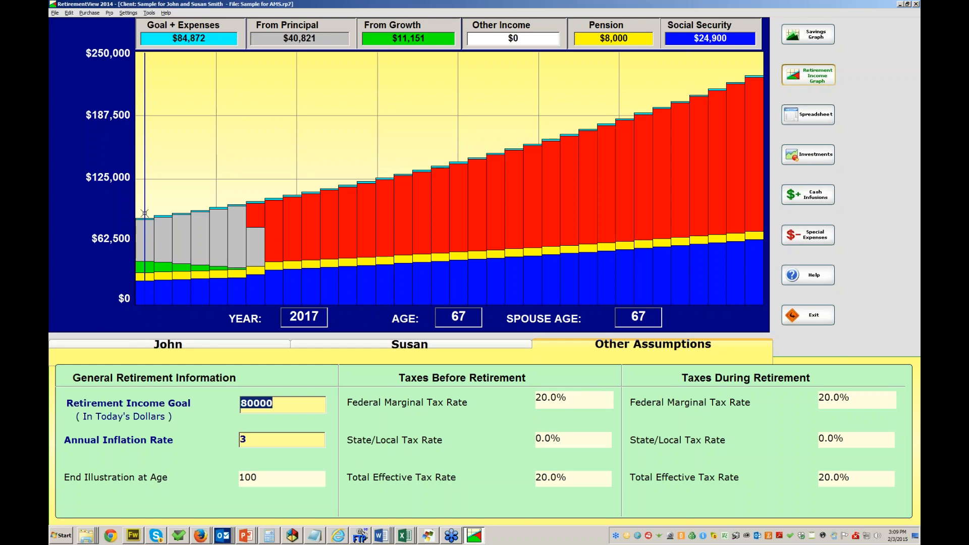
key(Tab)
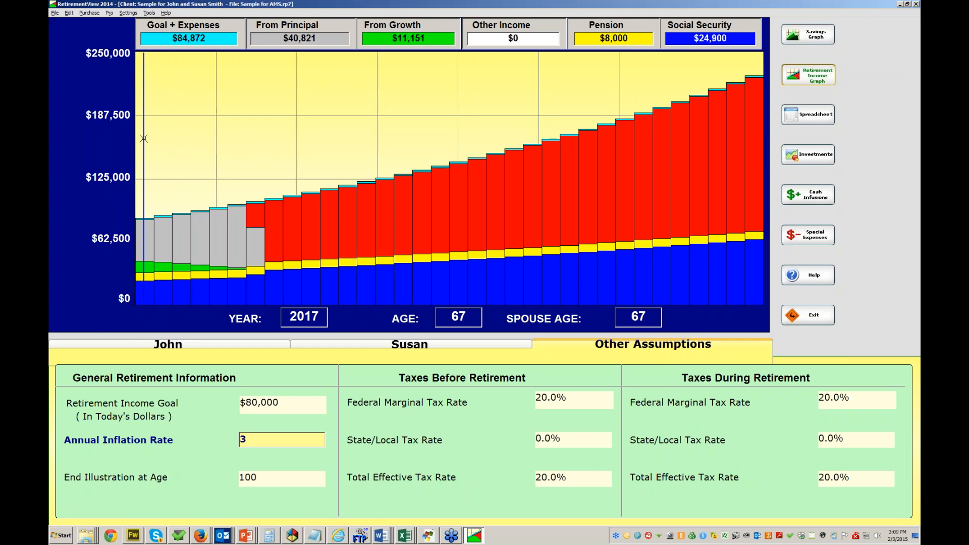
key(Tab)
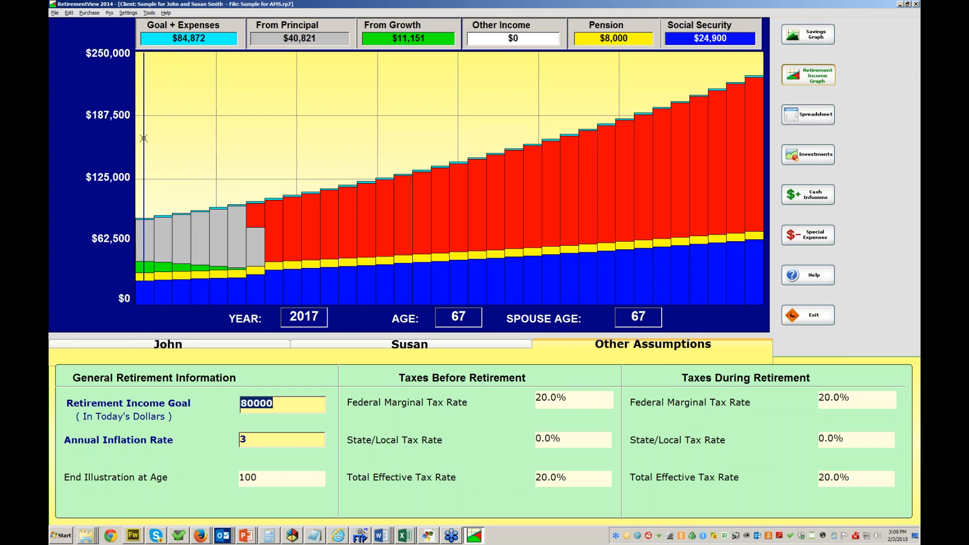
key(Tab)
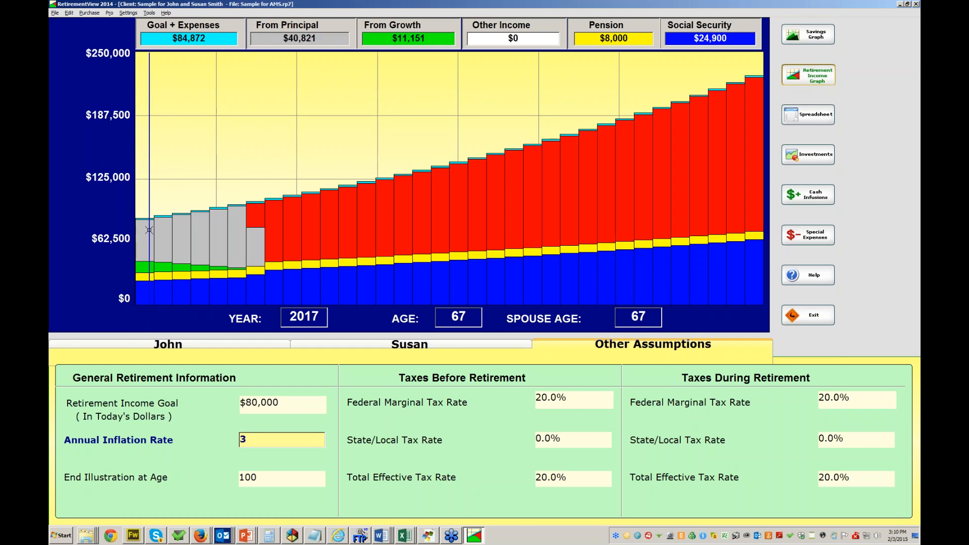
Step: Switch to the slide presentation on expense modeling and reveal the bullet about special expenses
key(alt+Tab)
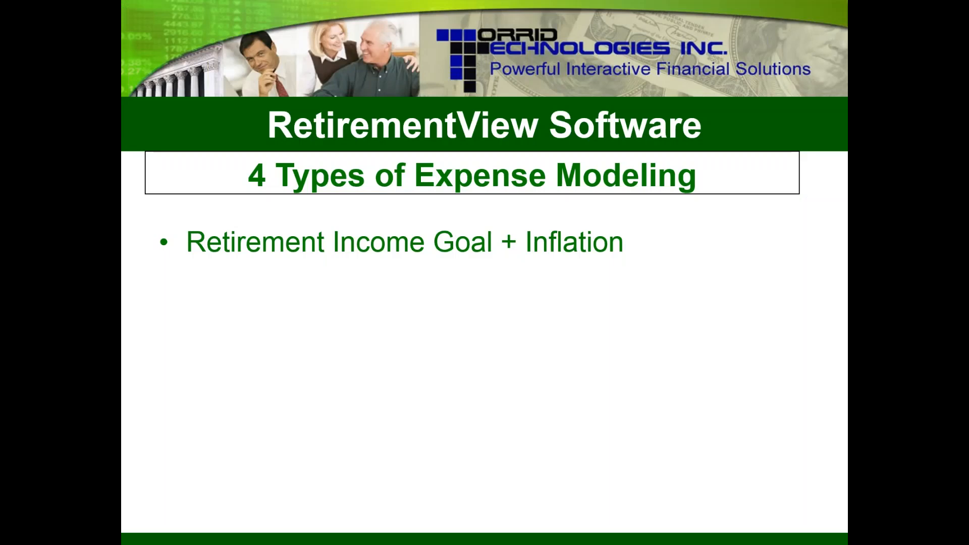
key(Right)
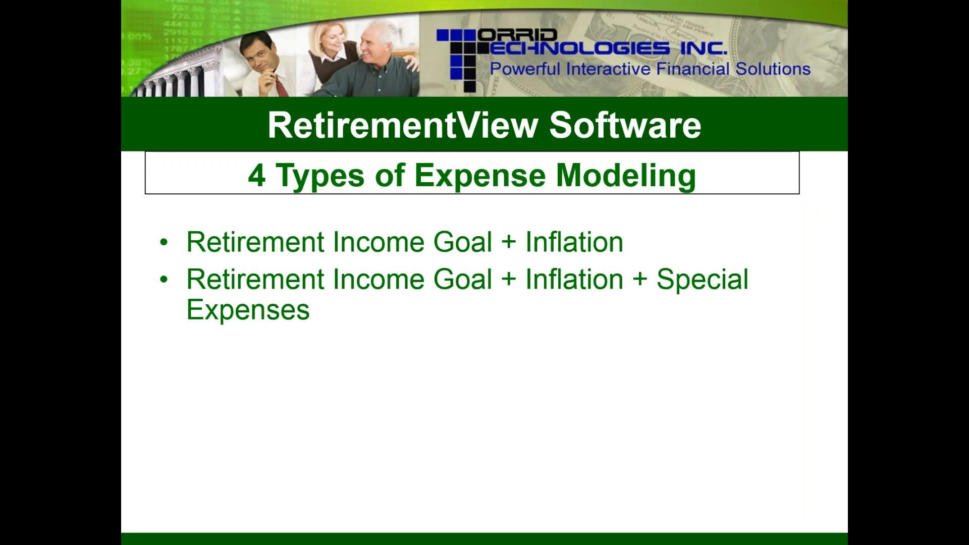
Step: Switch back to RetirementView, show the client's personal data, and open the special expenses list
key(alt+Tab)
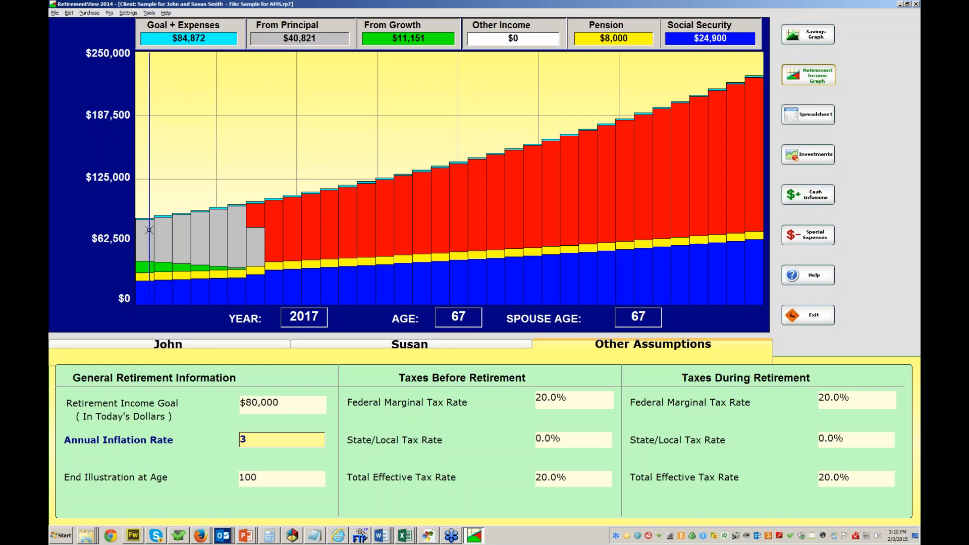
click(168, 344)
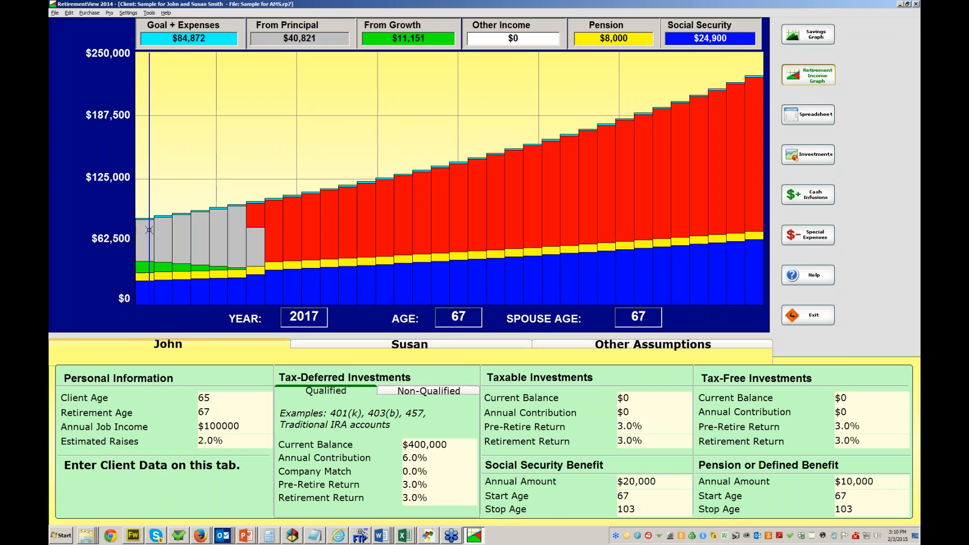
key(ctrl+s)
click(546, 296)
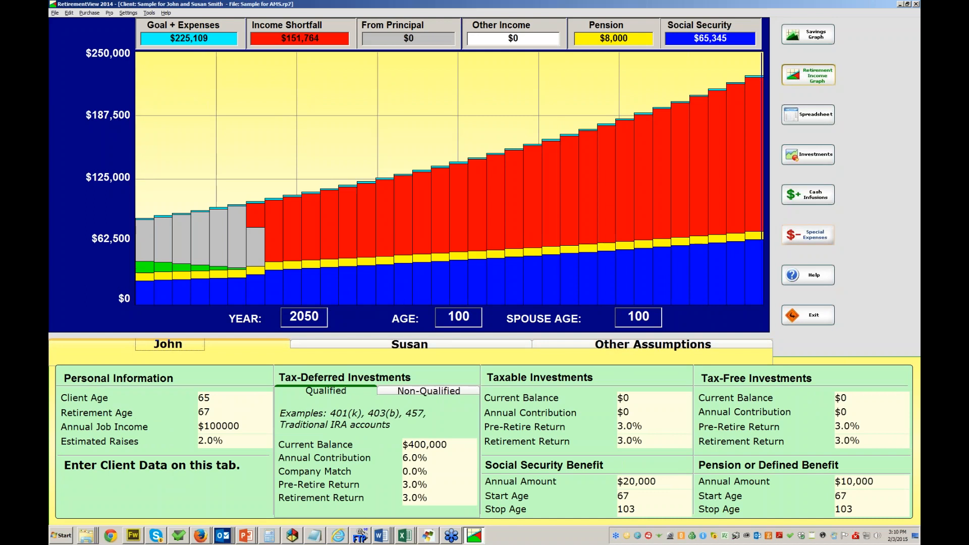
click(808, 234)
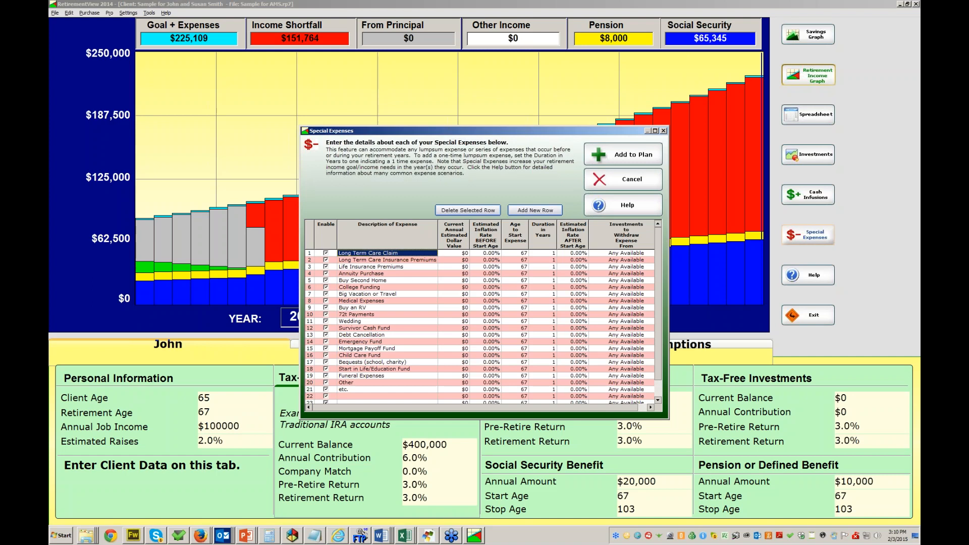
Step: Rename the Big Vacation or Travel expense as Cruise in Europe and set its current annual value to $20,000
click(363, 280)
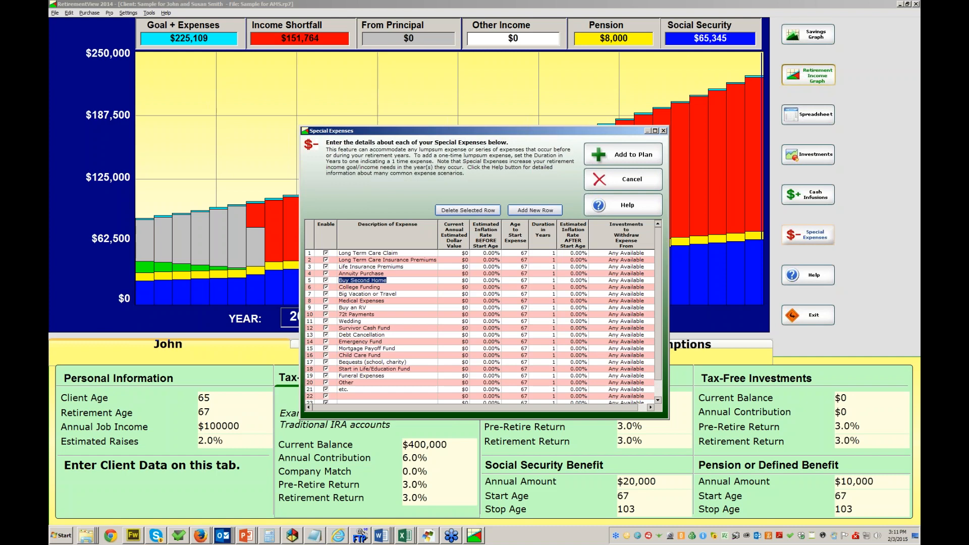
click(368, 293)
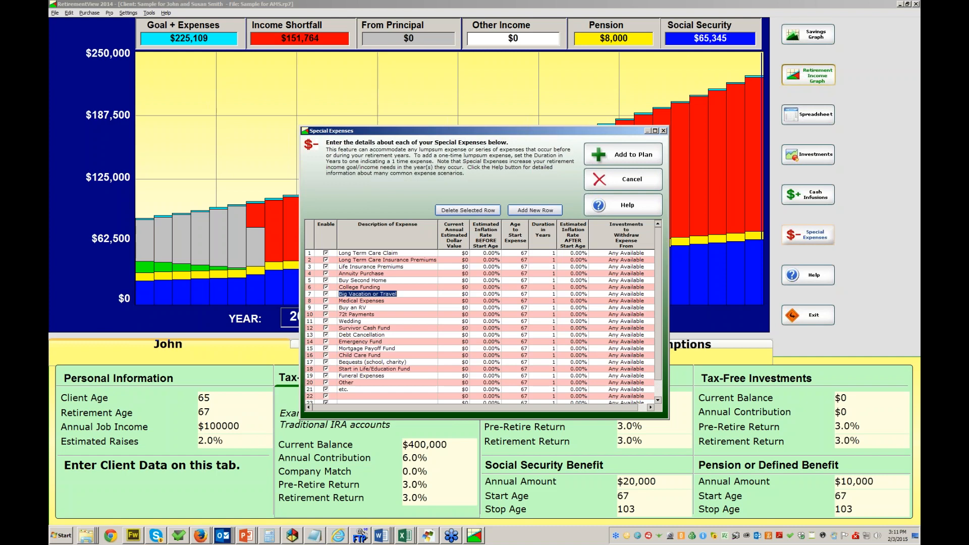
text(Wo)
key(BackSpace)
key(BackSpace)
key(BackSpace)
key(BackSpace)
text(Cruise in Europe)
key(Tab)
text(20000)
key(Return)
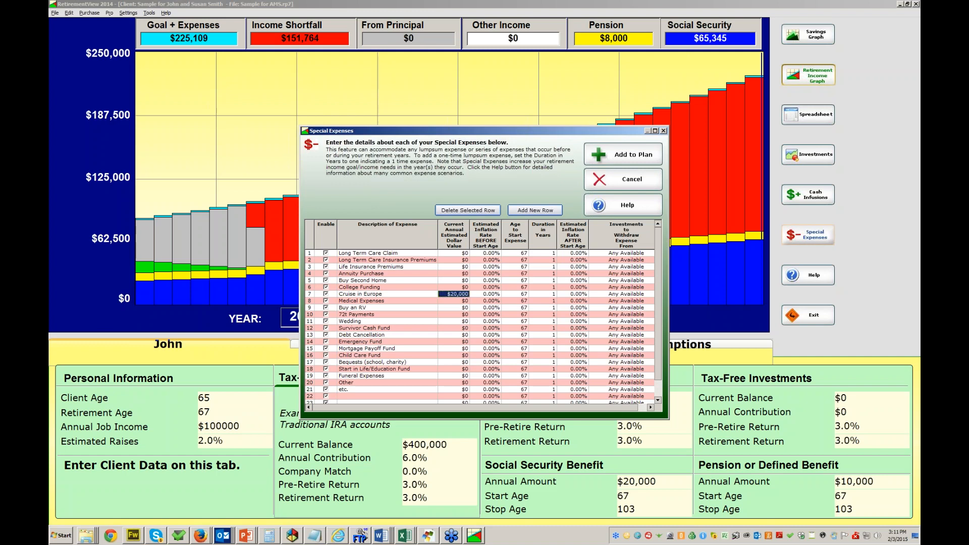
Step: Start the cruise expense at age 68 with 2% inflation before the start age, and add it to the plan
click(515, 293)
text(68)
key(Tab)
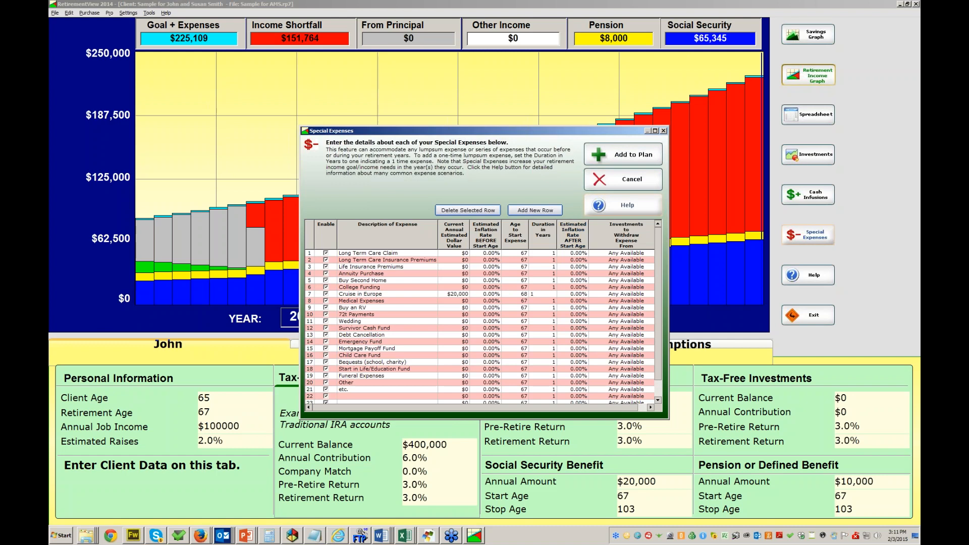
click(486, 294)
click(573, 294)
click(623, 154)
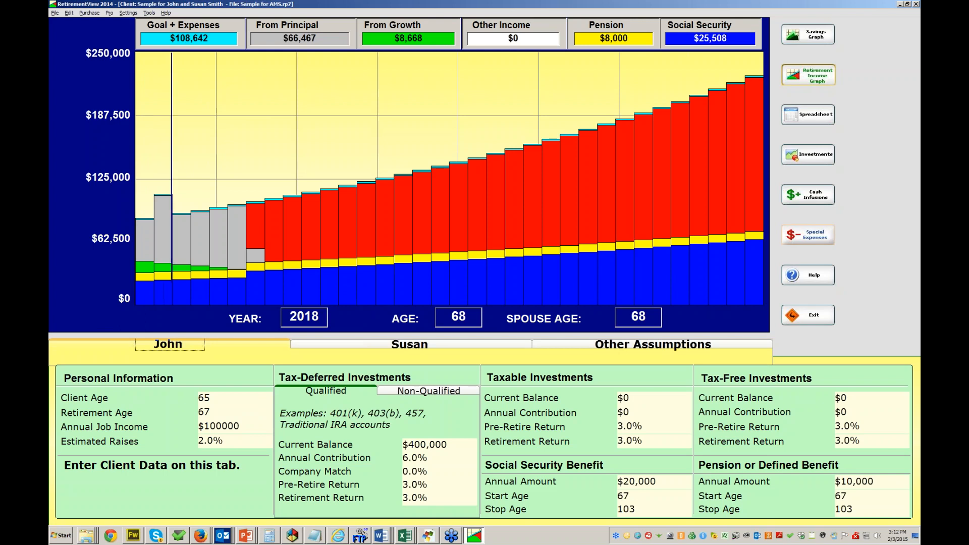
Step: Set the Medical Expenses special expense to $10,000 a year with 4% inflation before its start age
click(808, 235)
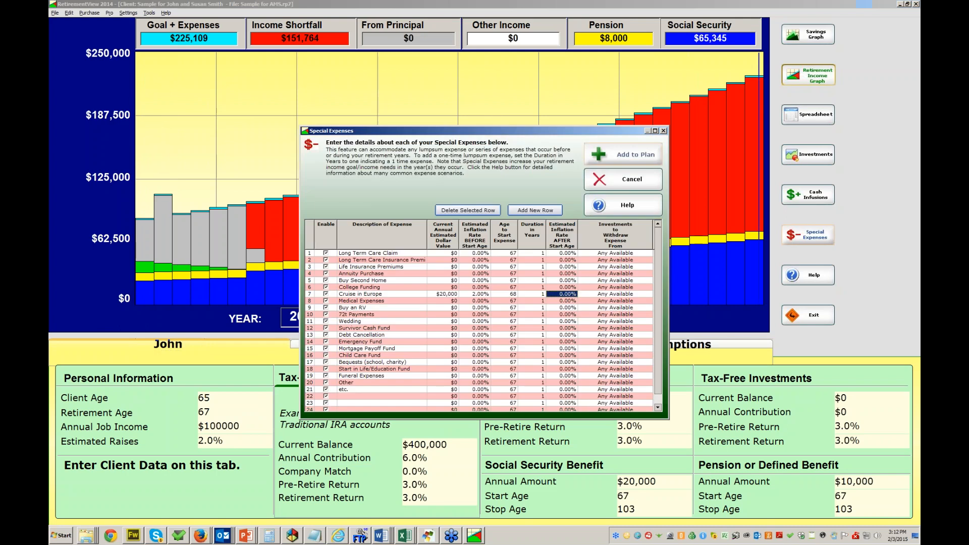
click(373, 301)
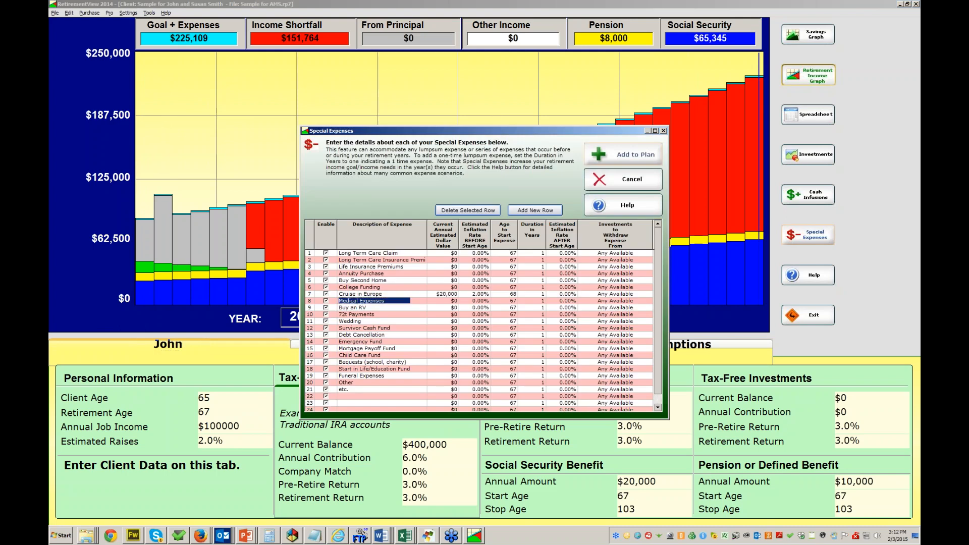
click(443, 301)
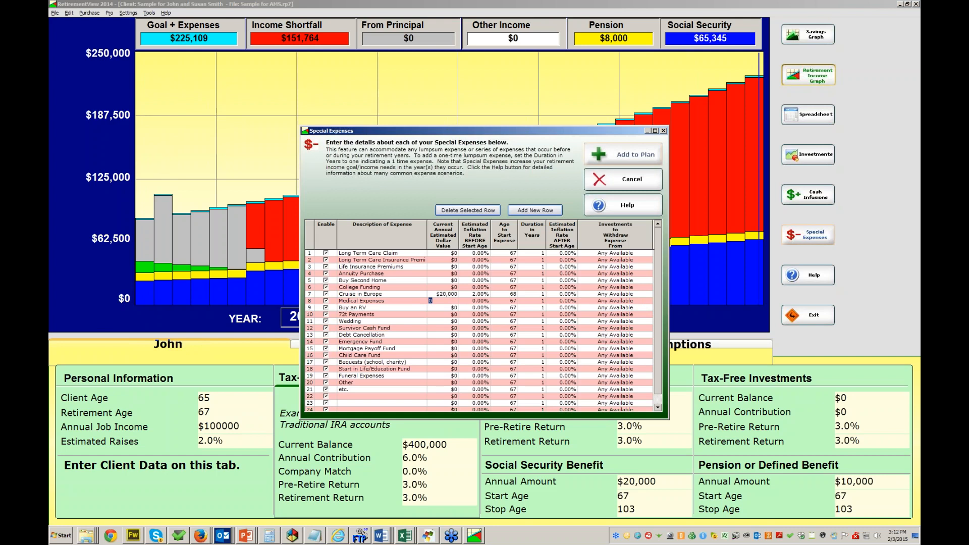
text(10000)
key(Tab)
text(4)
key(Tab)
Step: Start the medical expenses at age 70 with a duration of 40 years and add them to the plan
text(6)
text(70)
key(Tab)
text(4)
key(Tab)
key(BackSpace)
key(shift+Tab)
click(623, 154)
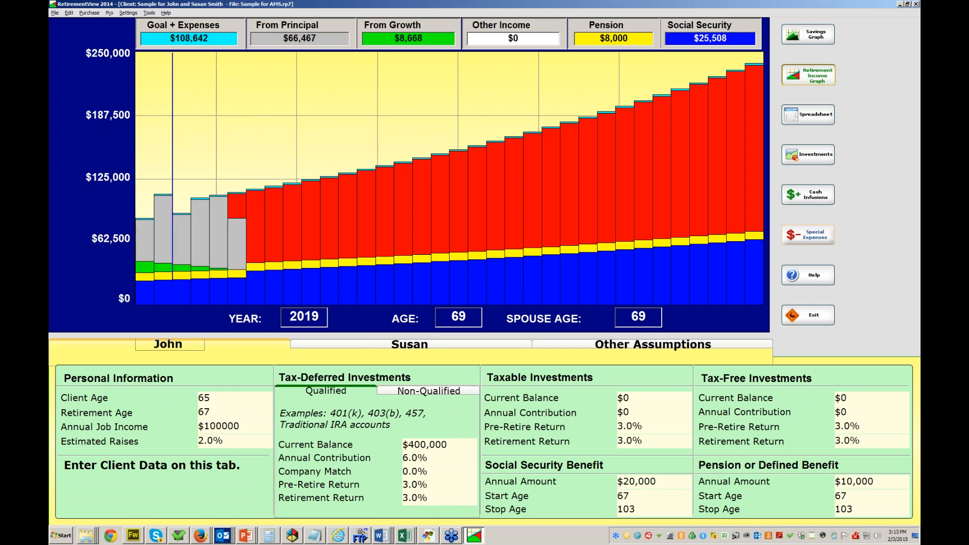
Step: Set the cruise expense to $40,000 and the medical expenses to $15,000 for 10 years, updating the plan
click(807, 235)
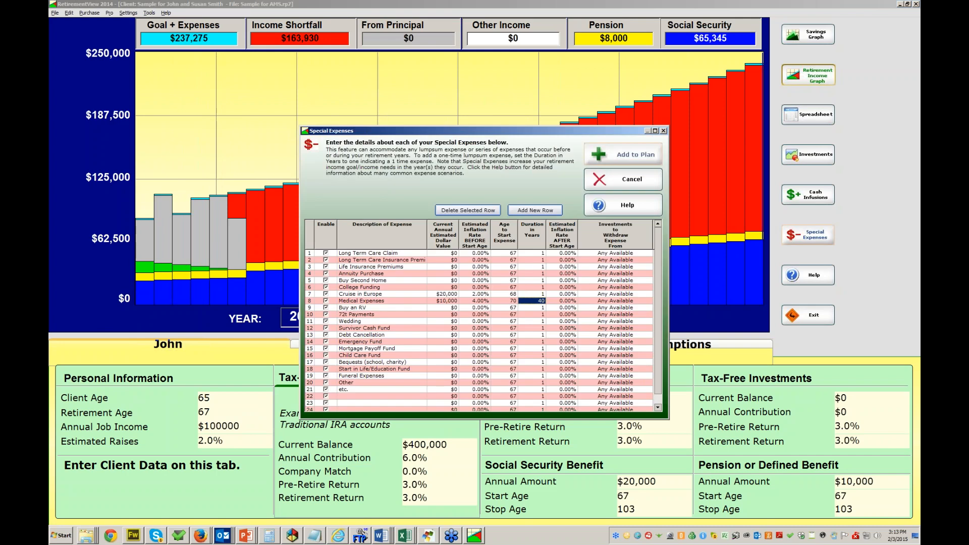
click(443, 294)
text(40000)
key(Return)
text(15000)
click(532, 301)
text(10)
click(623, 155)
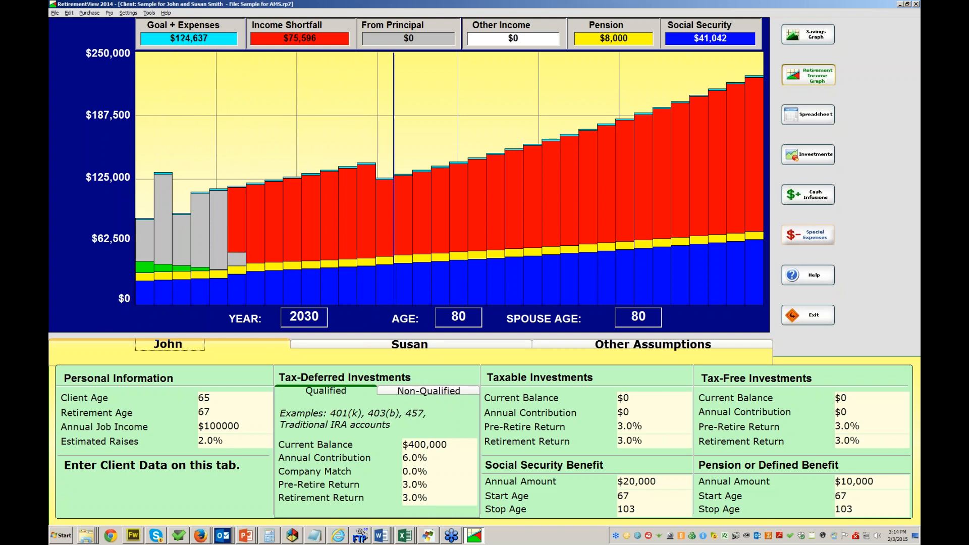
Step: Set the general retirement income goal to $70,000 in today's dollars
click(653, 344)
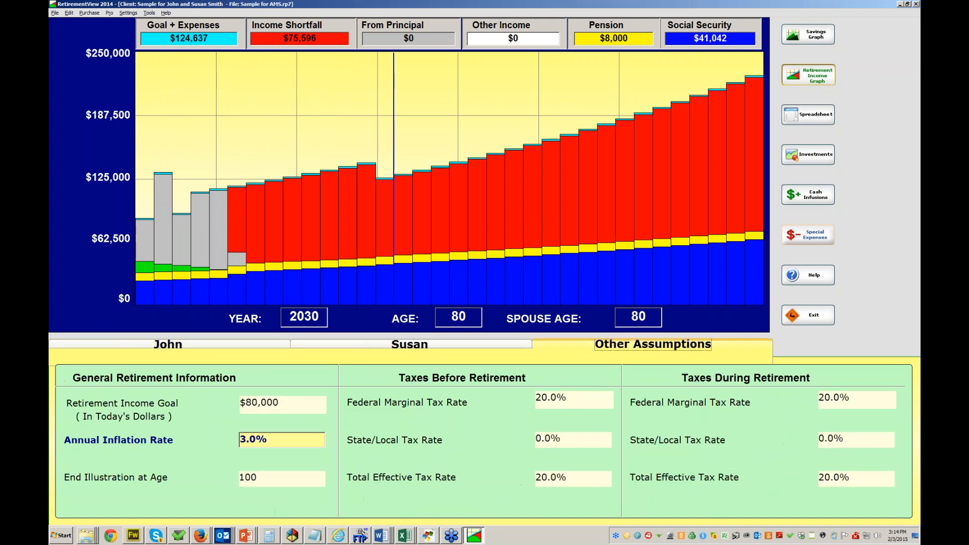
click(282, 405)
text(70)
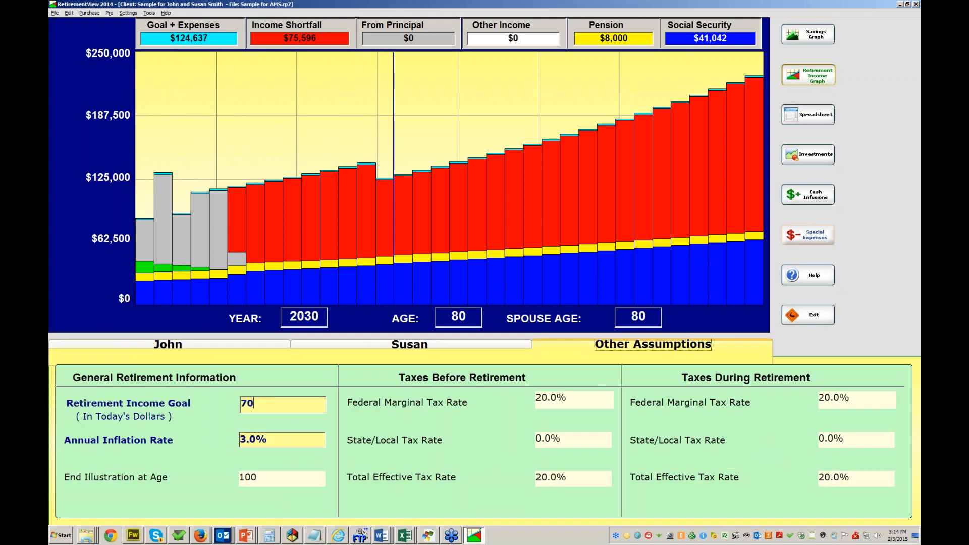
text(000)
key(Return)
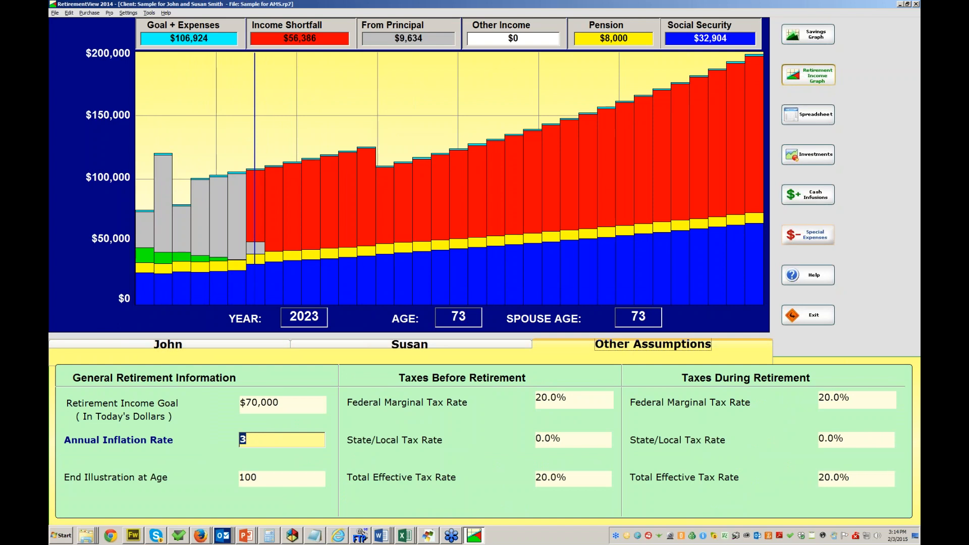
Step: Switch to the slides, reveal the bullet about modeling retirement in periods, and return to RetirementView
key(alt+Tab)
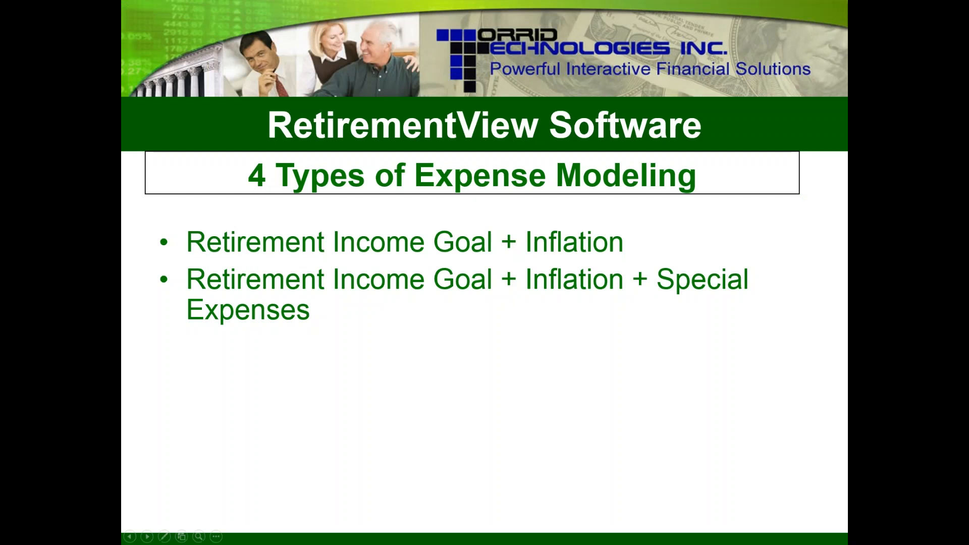
key(Right)
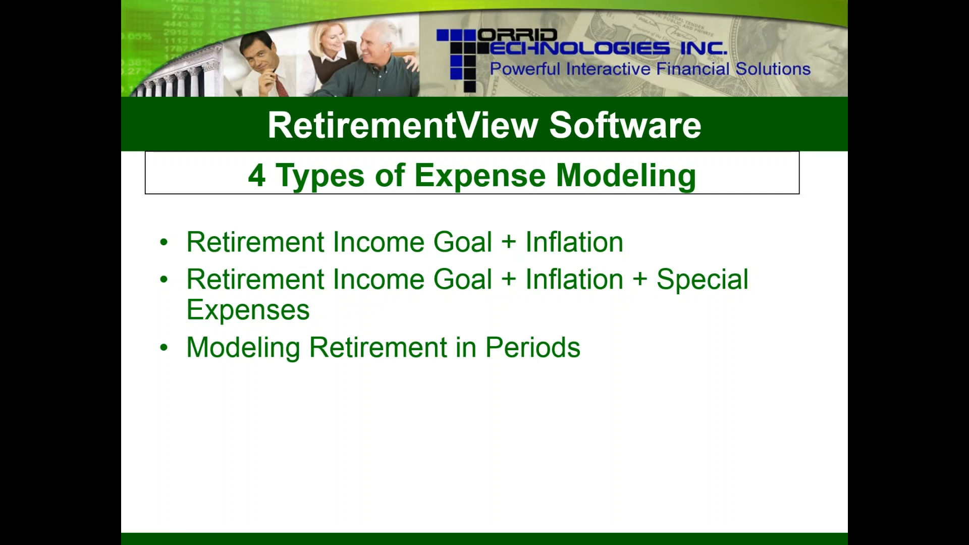
key(alt+Tab)
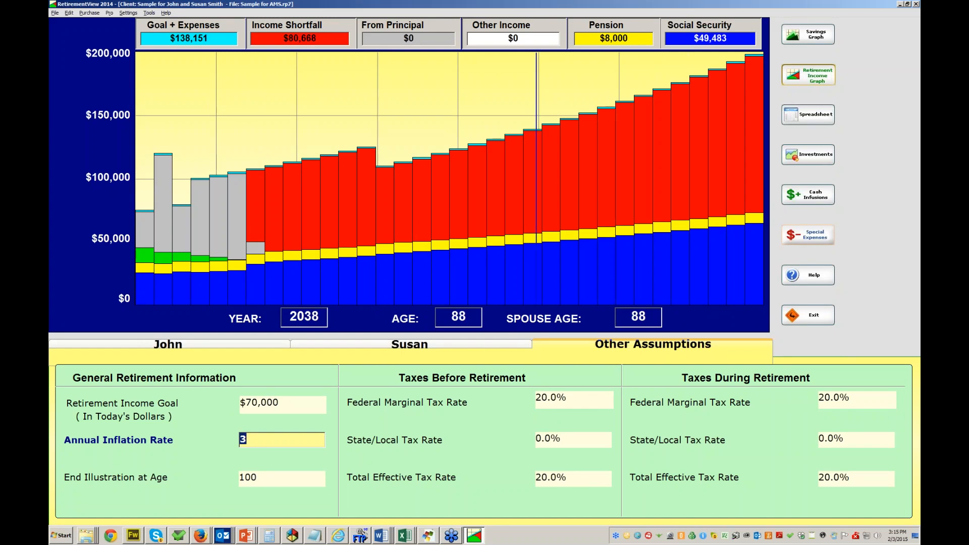
Step: Set the retirement income goal to $0 in the general retirement information
click(283, 404)
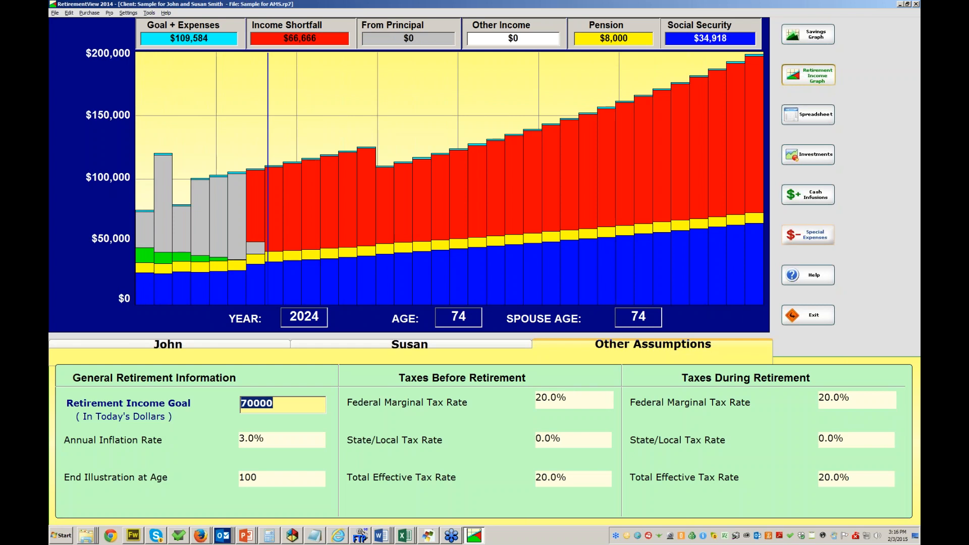
text(0)
key(Tab)
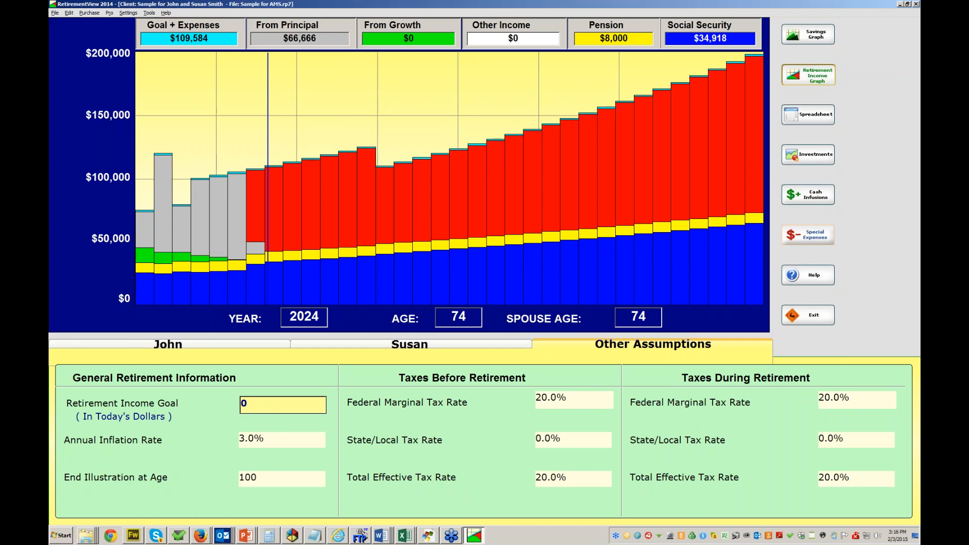
key(Tab)
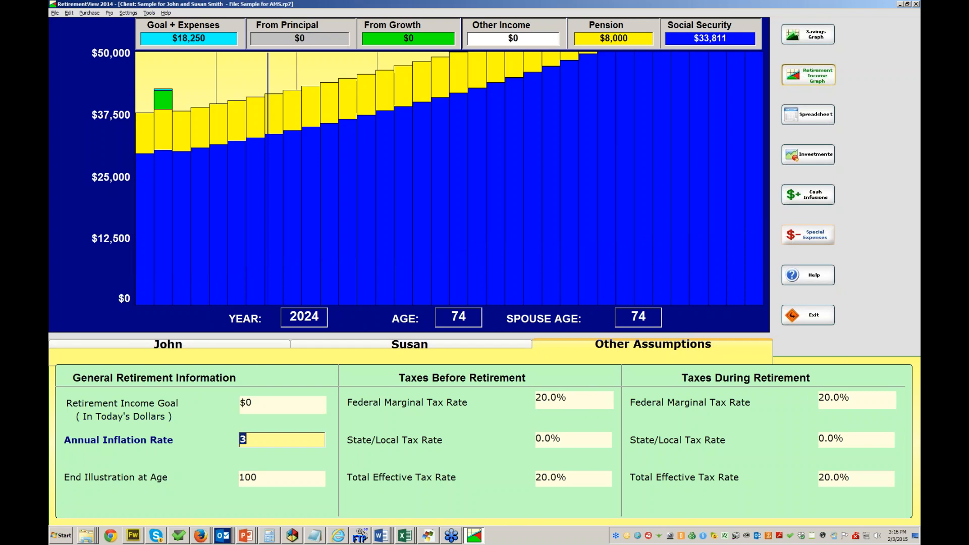
Step: Disable the Cruise in Europe and Medical Expenses rows in the special expenses list
click(808, 235)
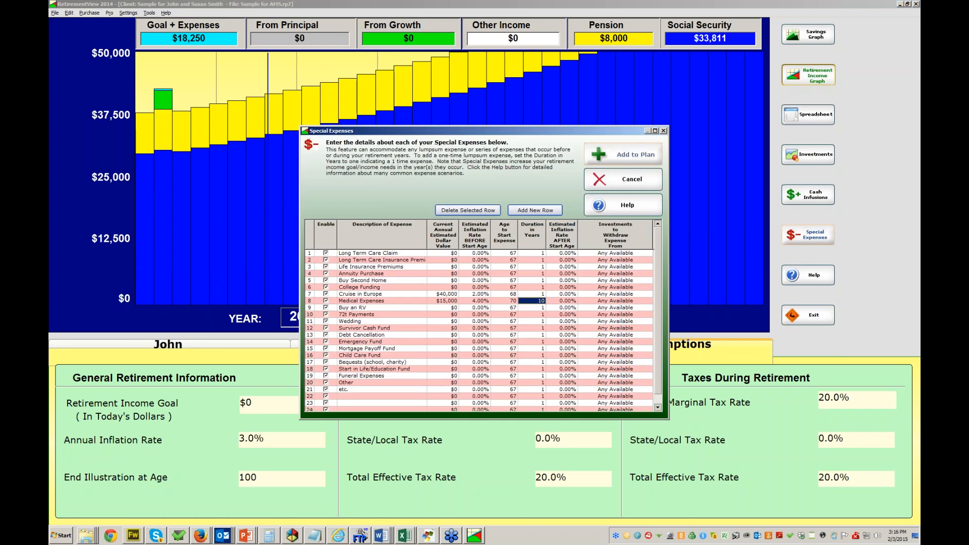
click(326, 294)
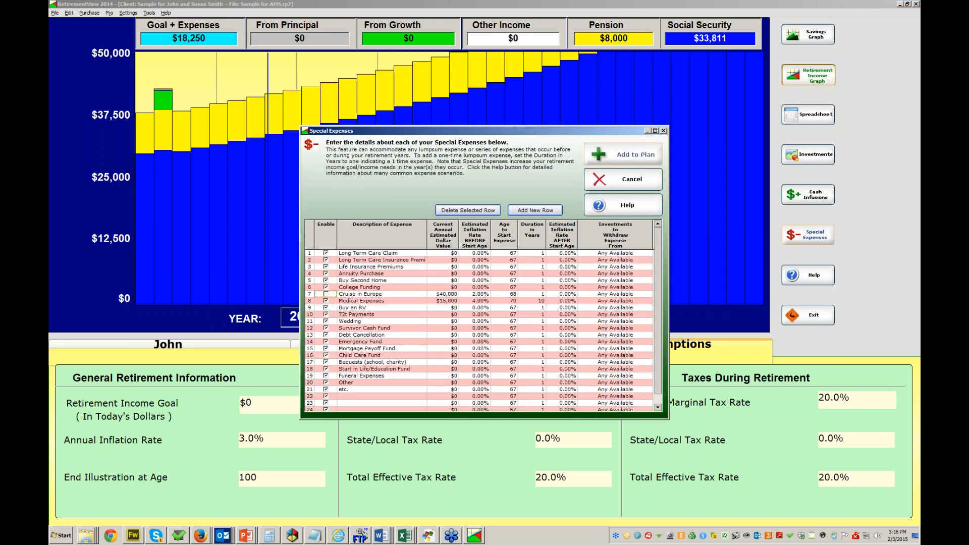
click(326, 301)
Step: Rename the Long Term Care Claim expense as 1st 5 Years Retirement and set its annual value to $80,000
click(377, 253)
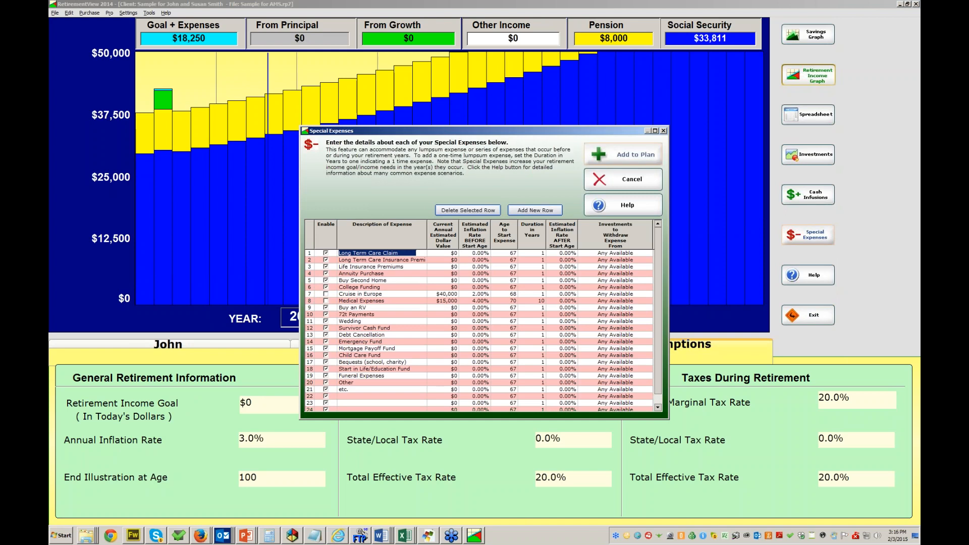
text(1d)
text(t)
text( 5 Years)
text( Retirement)
key(Tab)
text(8000)
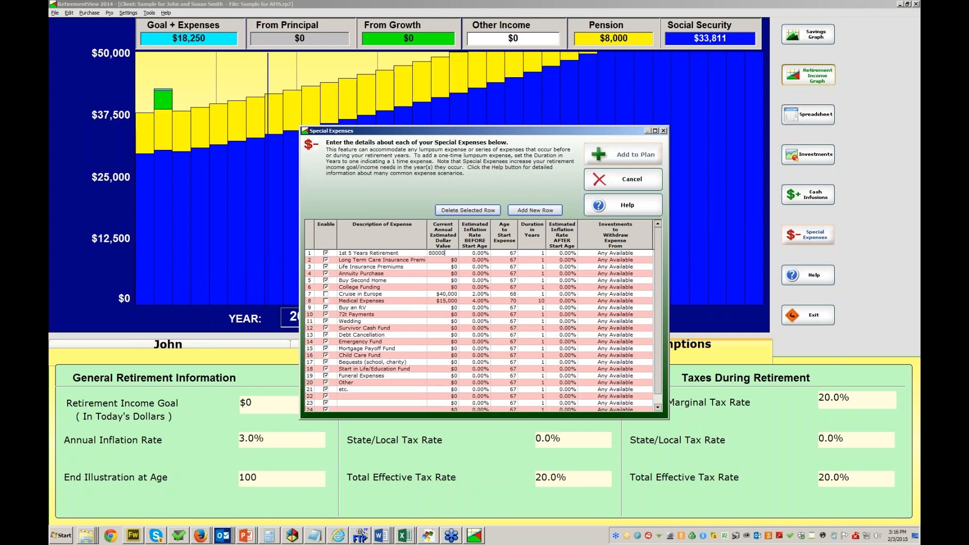
Step: Give the first retirement period a duration of 5 years with 3% inflation before and after its start age
key(Tab)
key(Tab)
key(Tab)
text(5)
key(Tab)
key(Tab)
Step: Name the second expense row 2nd 10 Years Retirement and set its annual value to $70,000
text(1st 5 Years Retirement)
drag(346, 260, 339, 260)
text(@nd)
key(BackSpace)
key(BackSpace)
key(BackSpace)
text(2nd)
key(BackSpace)
text(1)
text(0)
key(Tab)
text(70000)
Step: Start the second retirement period at age 72 for 10 years, with 3% inflation before and after the start age
key(Tab)
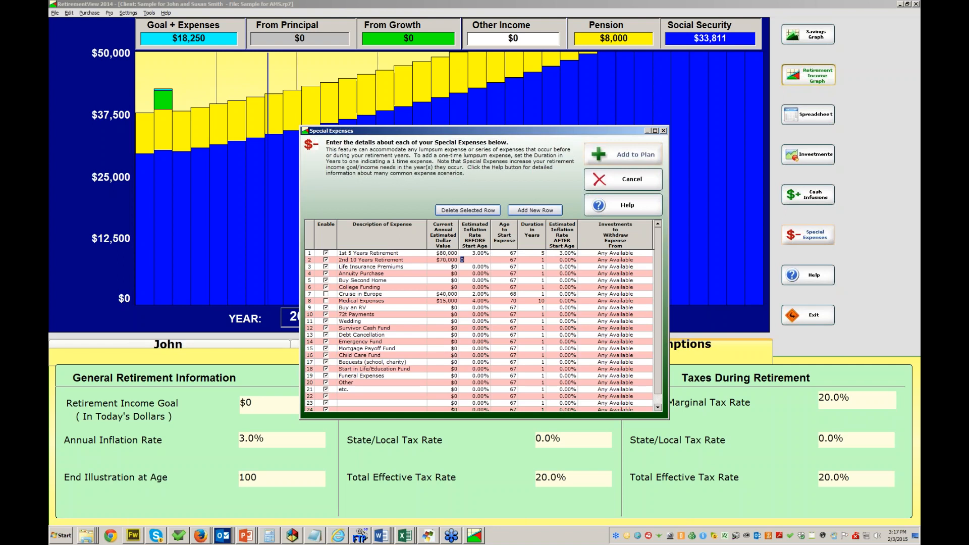
text(3)
key(Tab)
text(72)
key(Tab)
text(10)
key(Tab)
text(3)
key(Tab)
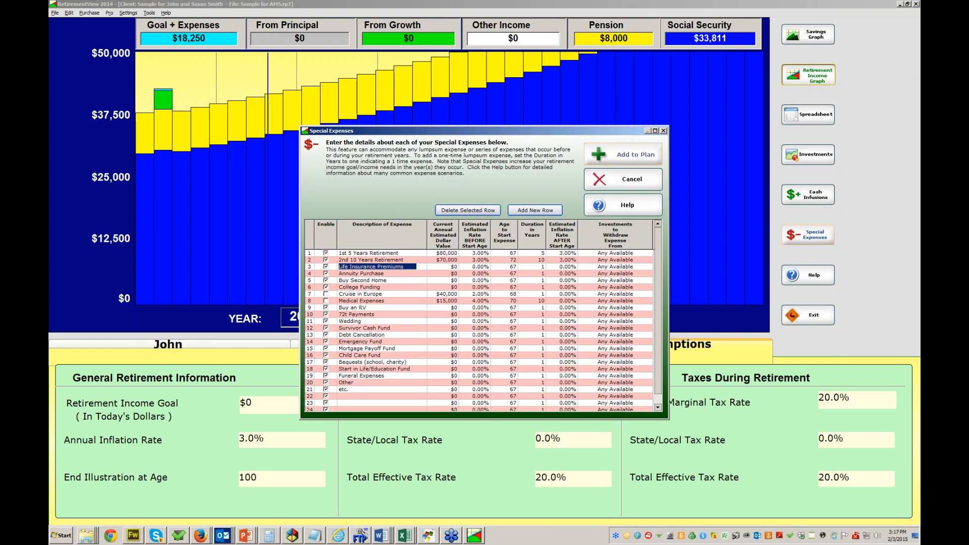
Step: Name the third expense row Rest of Life, with an annual value of $60,000 and 3% inflation before its start age
text(Rest of Life)
key(Tab)
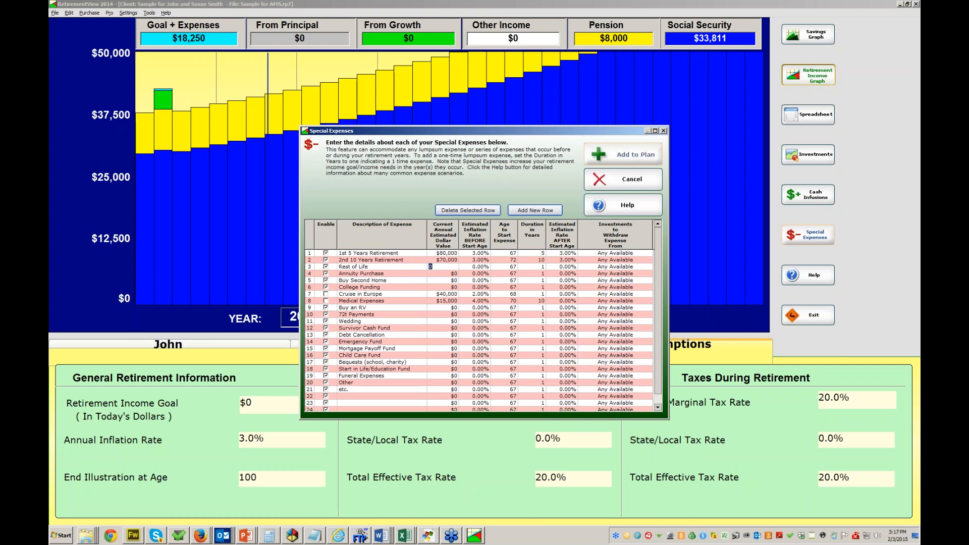
text(60000)
key(Tab)
key(Tab)
Step: Start the Rest of Life expense at age 82 for 30 years with 3% inflation after the start, and update the plan
text(82)
key(Tab)
text(30)
key(Tab)
key(Return)
click(623, 154)
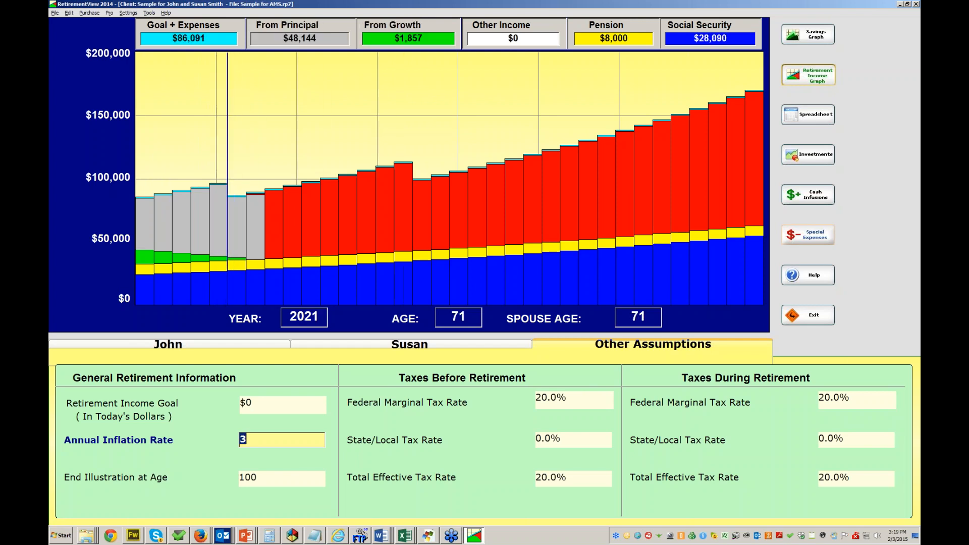
Step: Set the second retirement period to $95,524 with 0% inflation before and 2% after its start age, updating the plan
click(808, 235)
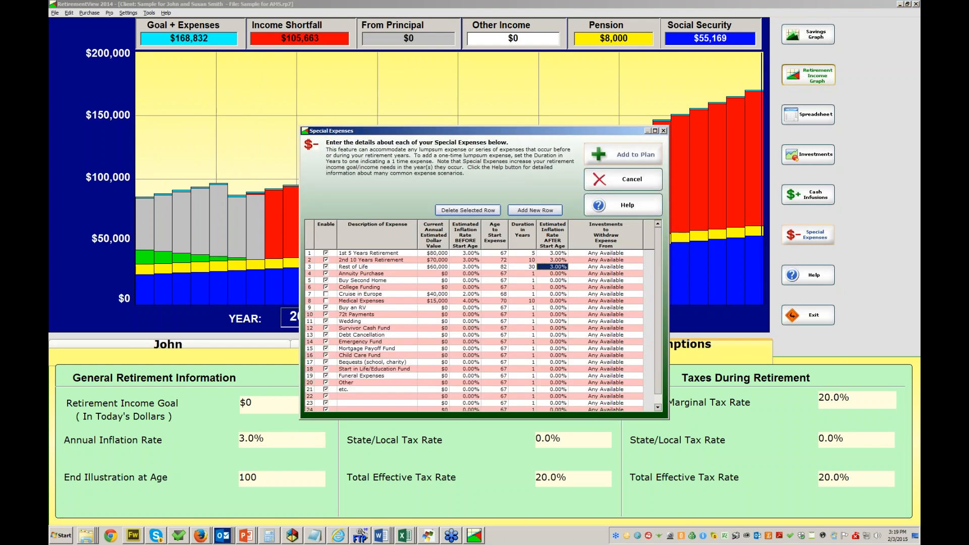
click(433, 260)
text(95524)
key(Tab)
text(0)
key(Tab)
key(Tab)
key(Tab)
text(2)
key(Return)
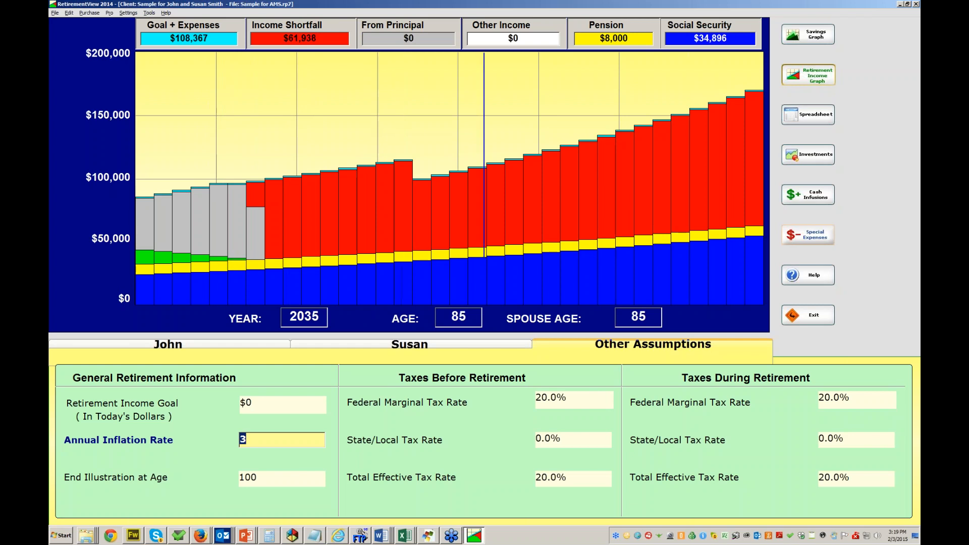
Step: Set the Rest of Life expense to $114,160 with 0% inflation before and 1% after its start age, updating the plan
click(808, 235)
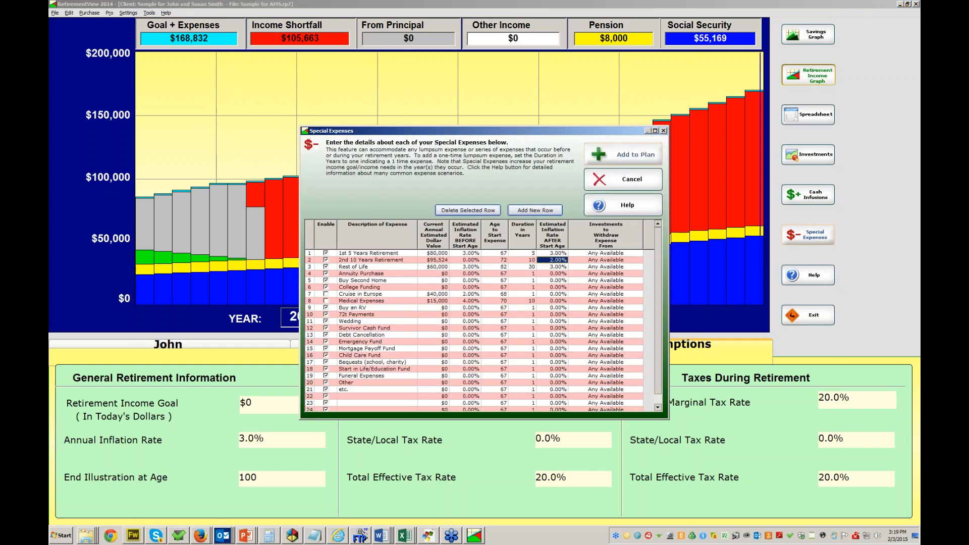
click(434, 266)
text(114160)
key(Tab)
text(0)
key(Tab)
key(Tab)
key(Tab)
key(Up)
click(624, 154)
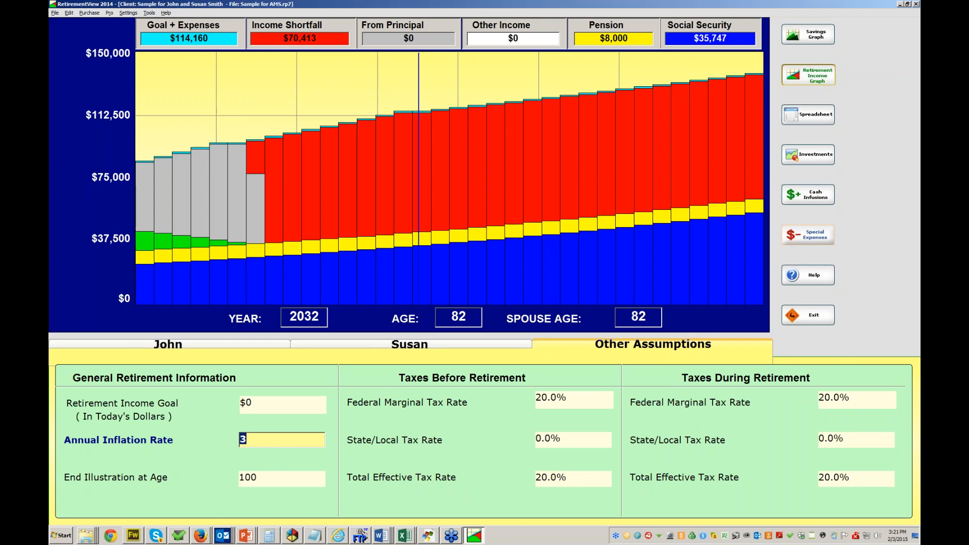
Step: Switch to the presentation, reveal the Total Detailed Budget bullet, and return to RetirementView
key(alt+Tab)
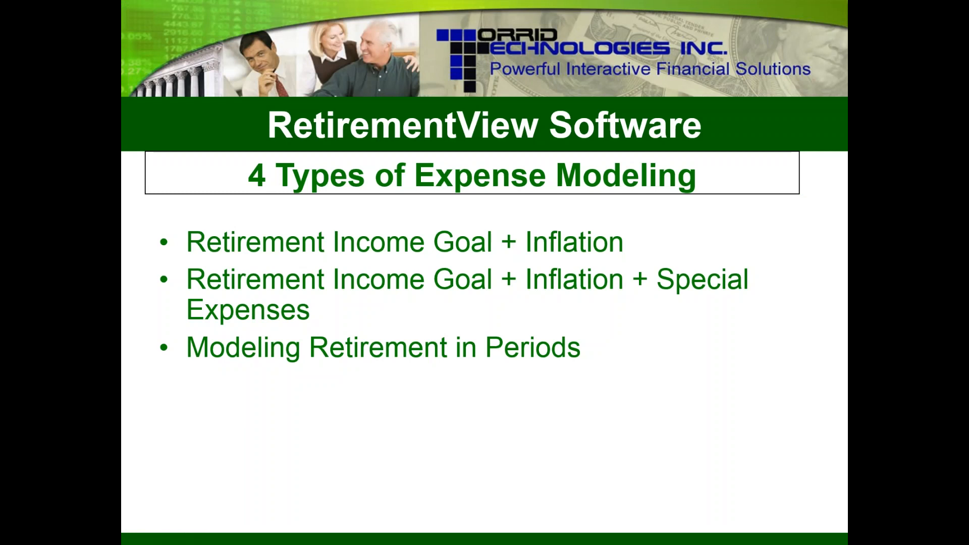
key(Right)
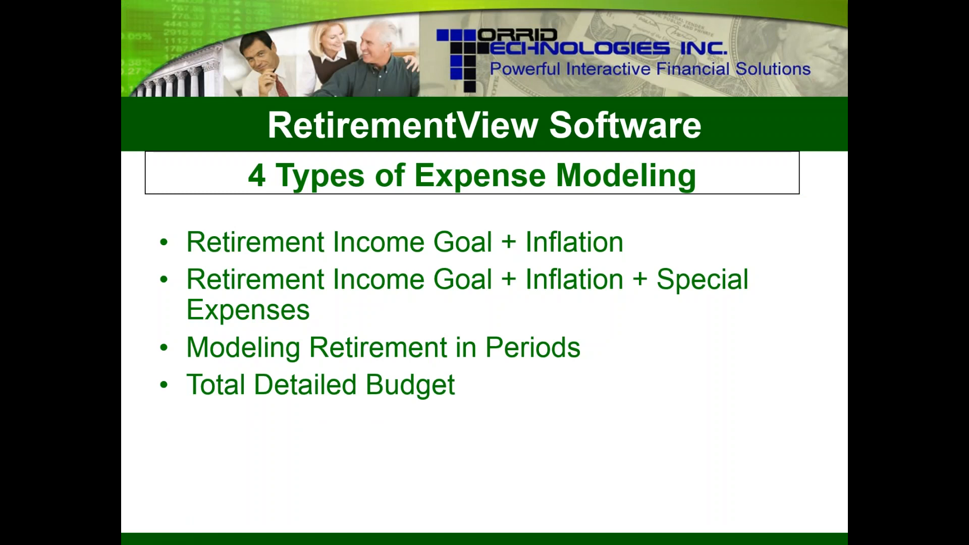
key(alt+Tab)
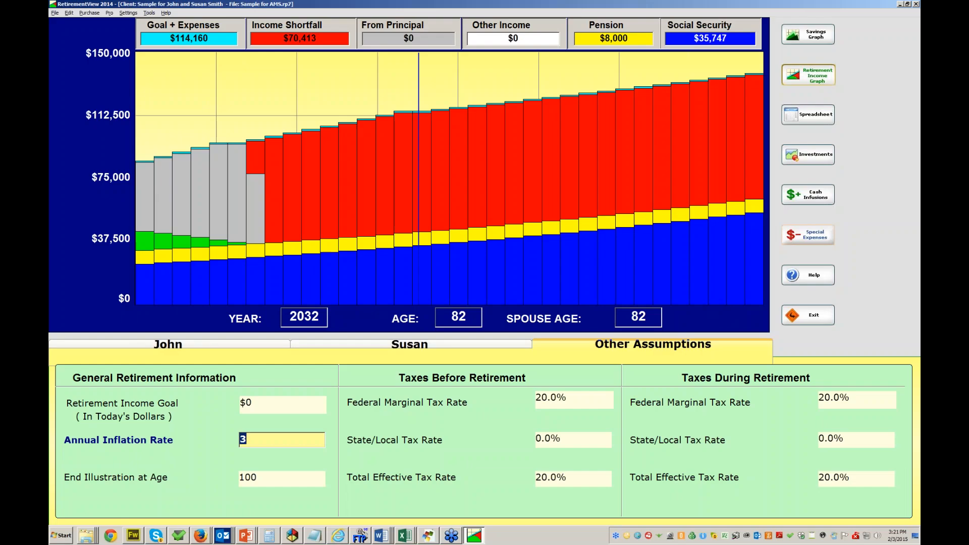
click(808, 235)
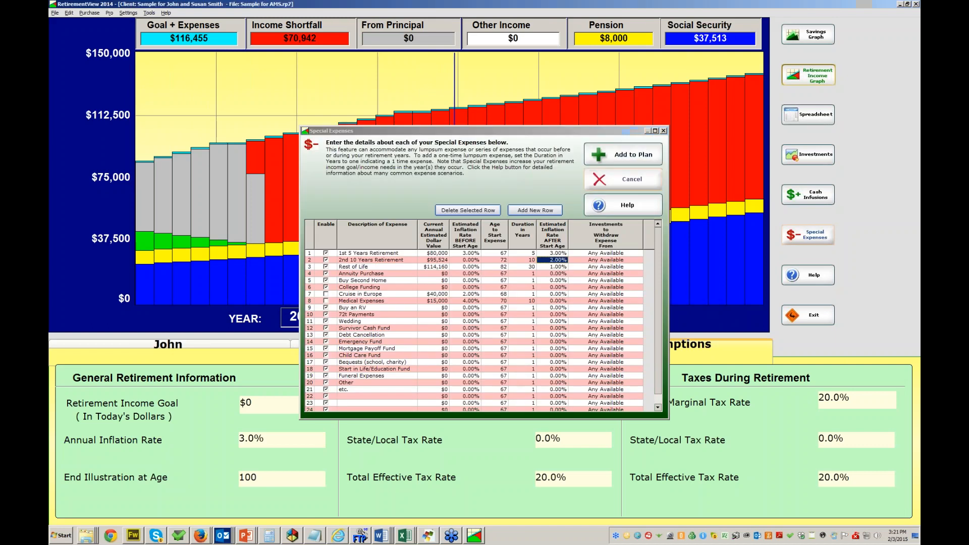
click(649, 179)
click(283, 404)
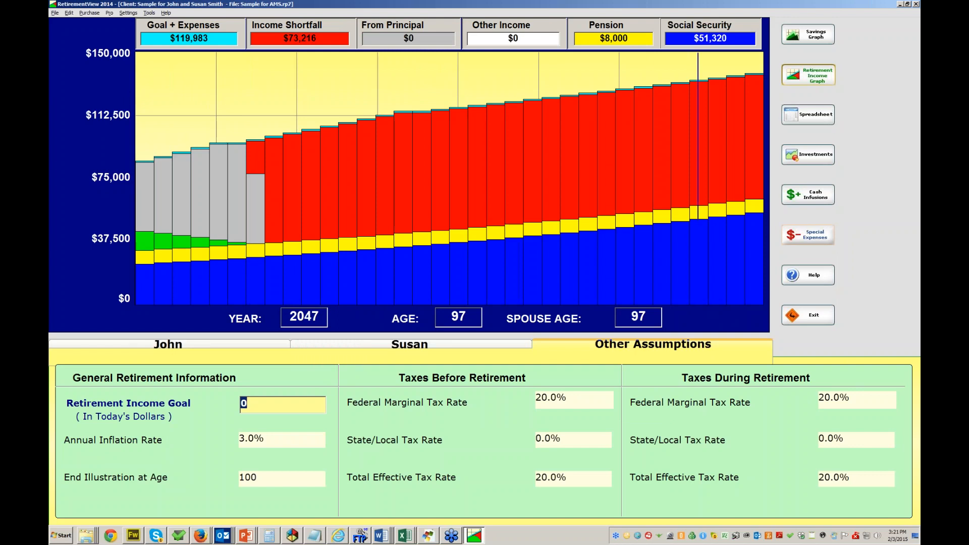
Step: Disable the three retirement period rows in the special expenses: 1st 5 Years, 2nd 10 Years and Rest of Life
click(807, 234)
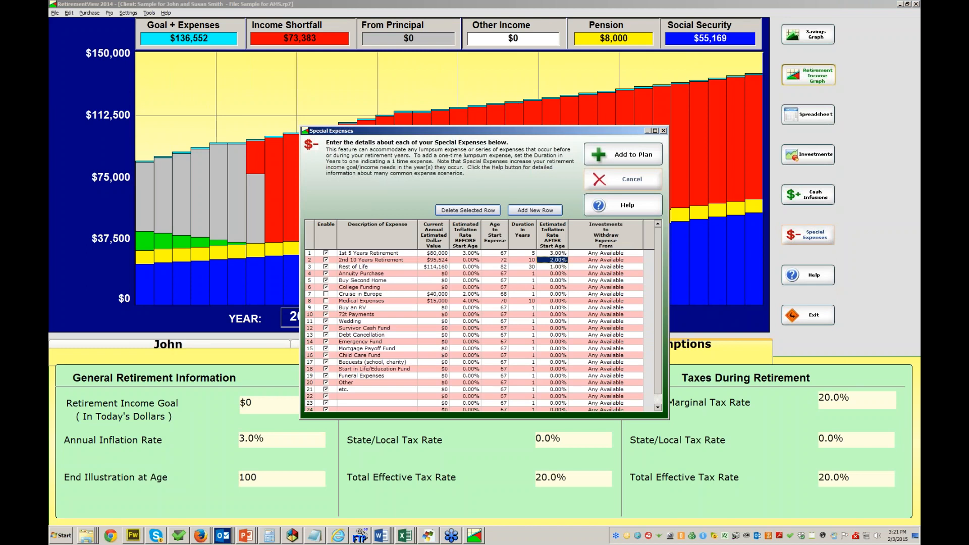
click(325, 254)
click(326, 260)
click(325, 266)
Step: Rename expense rows 9 to 11 as Groceries, Electric and Cellphone
click(371, 308)
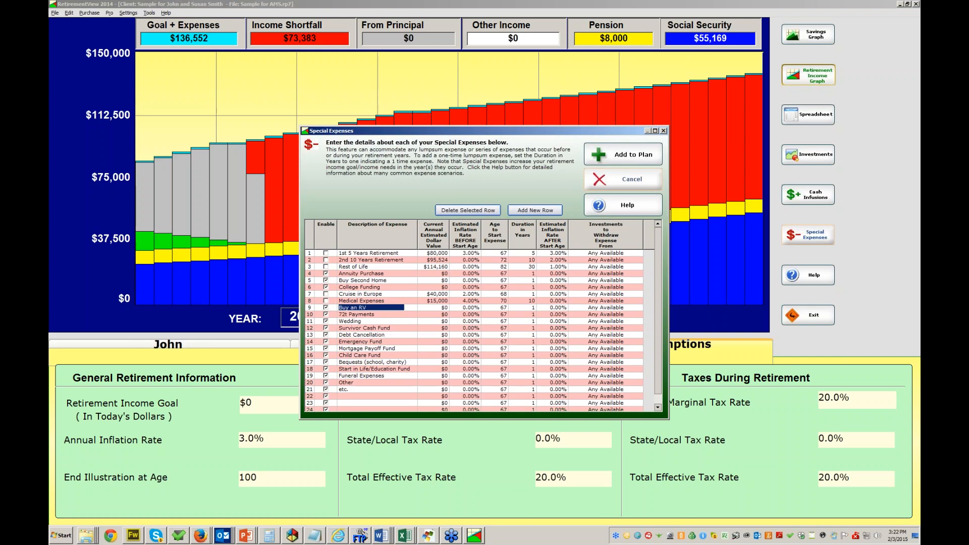
text(Groceries)
key(Down)
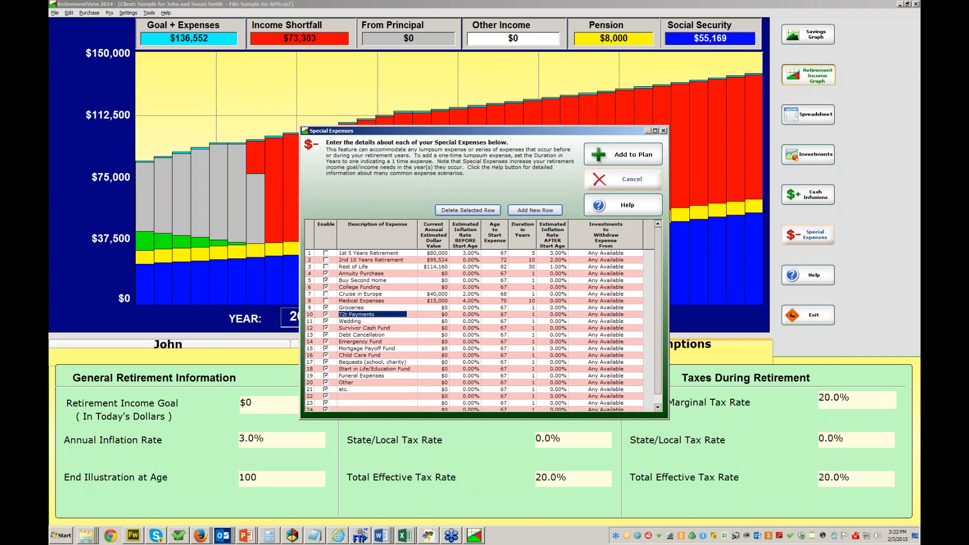
text(Electric)
key(Down)
text(Cellphone)
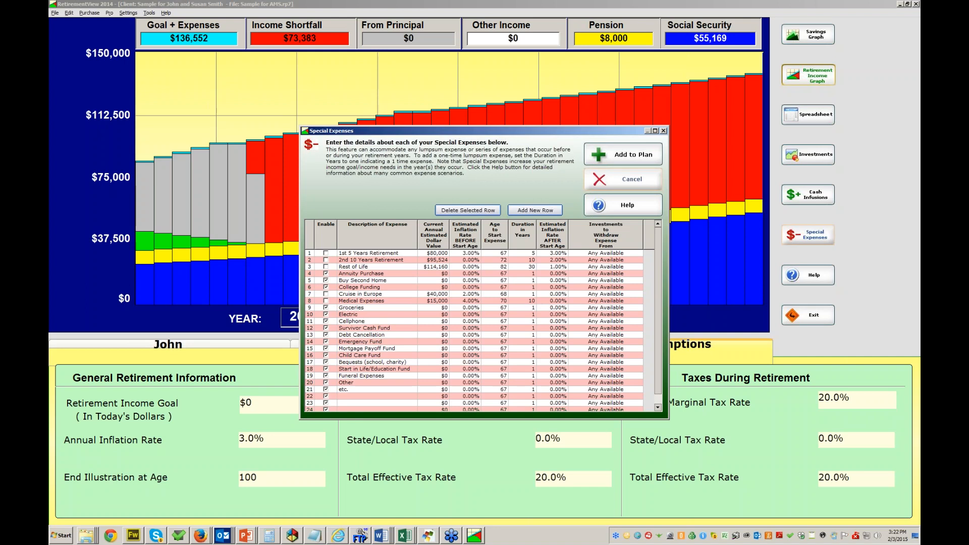
Step: Rename expense rows 12 and 13 as Cable and Car Payments
key(Down)
text(Ca ble)
key(BackSpace)
text(ble)
key(Down)
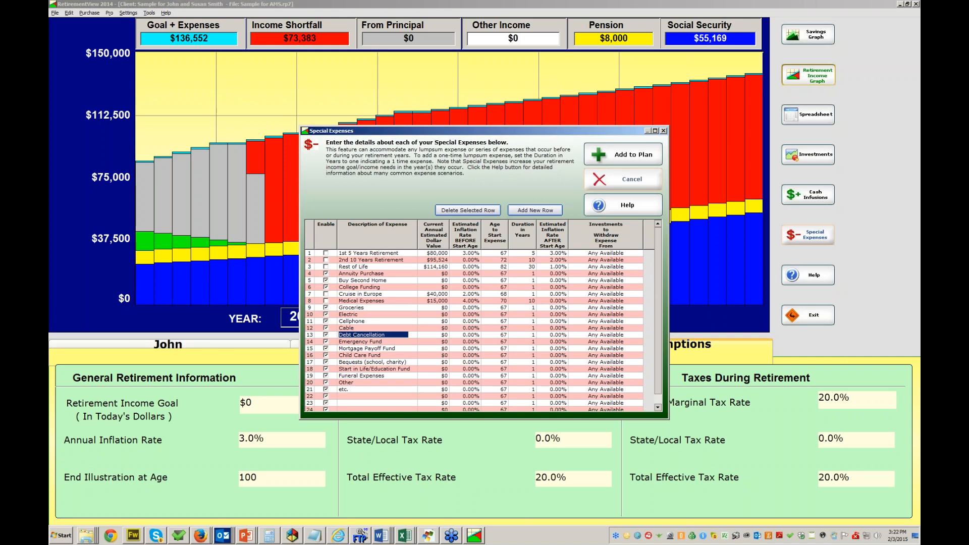
text(Car Payments)
Step: Rename expense rows 14 to 16 as Mortgage, Auto Insurance and Gas
click(375, 342)
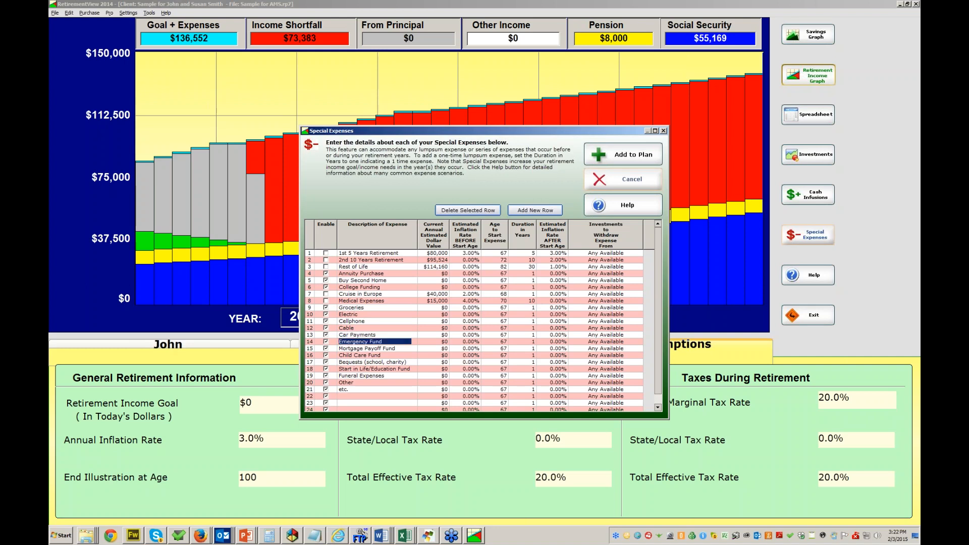
text(Mortgage)
click(376, 349)
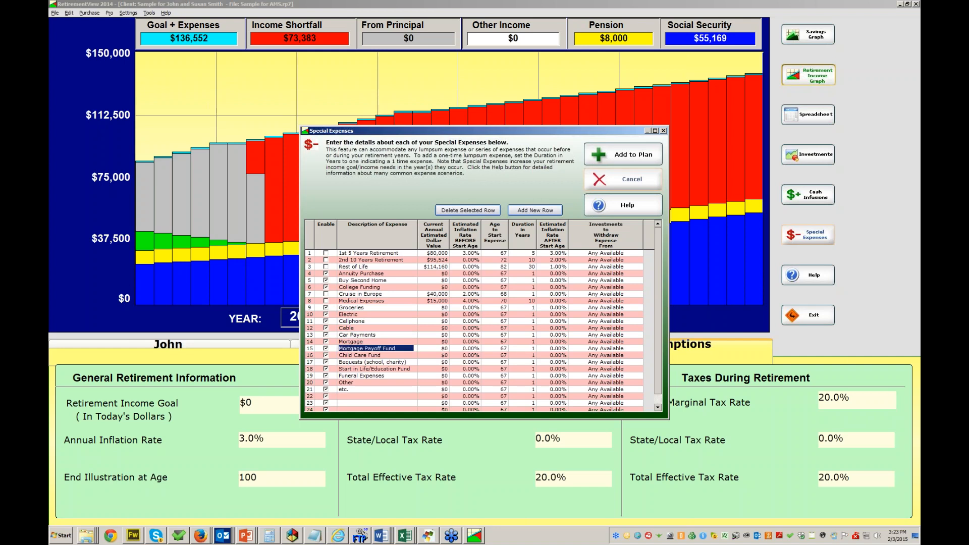
text(Auto Insurance)
click(373, 355)
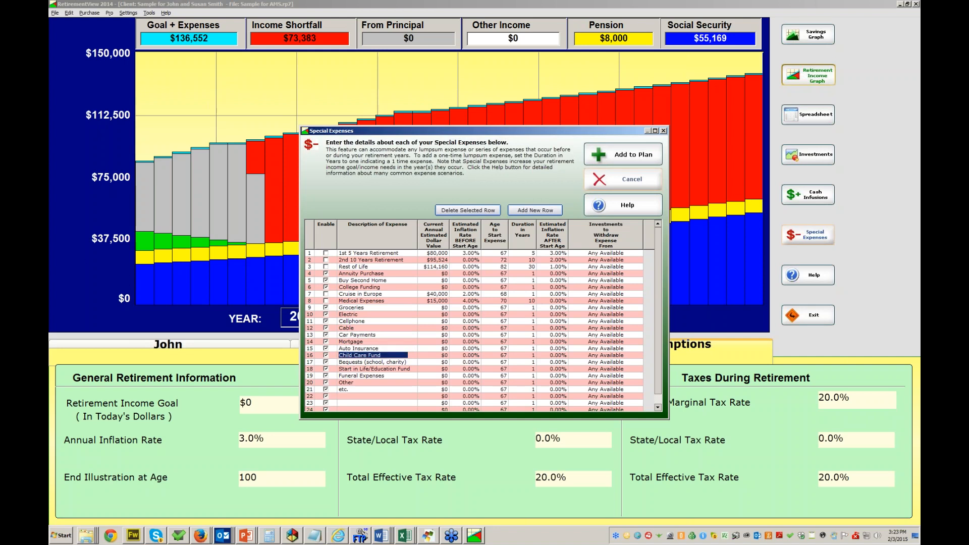
text(Gas)
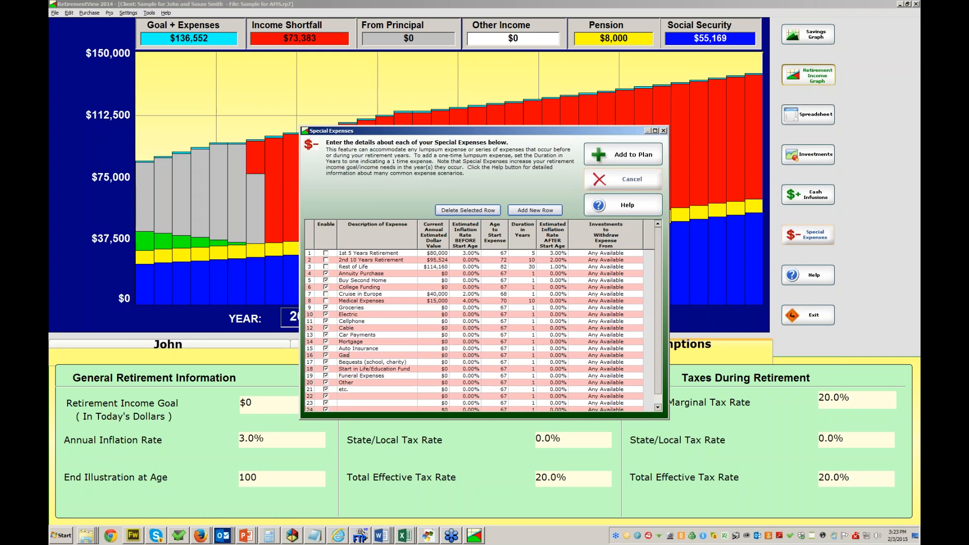
Step: Rename expense rows 17 to 19 as Clothing, Entertainment and Dining Out
click(376, 362)
text(Clothing)
click(375, 369)
text(Entertai)
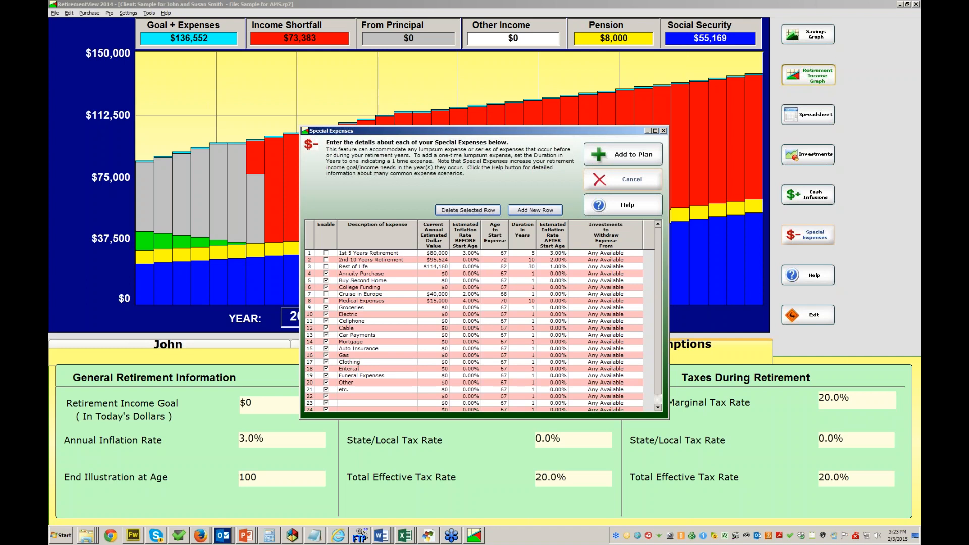
text(nment)
click(375, 375)
text(Dining Out)
Step: Rename expense row 20 as Miscellaneous
click(368, 382)
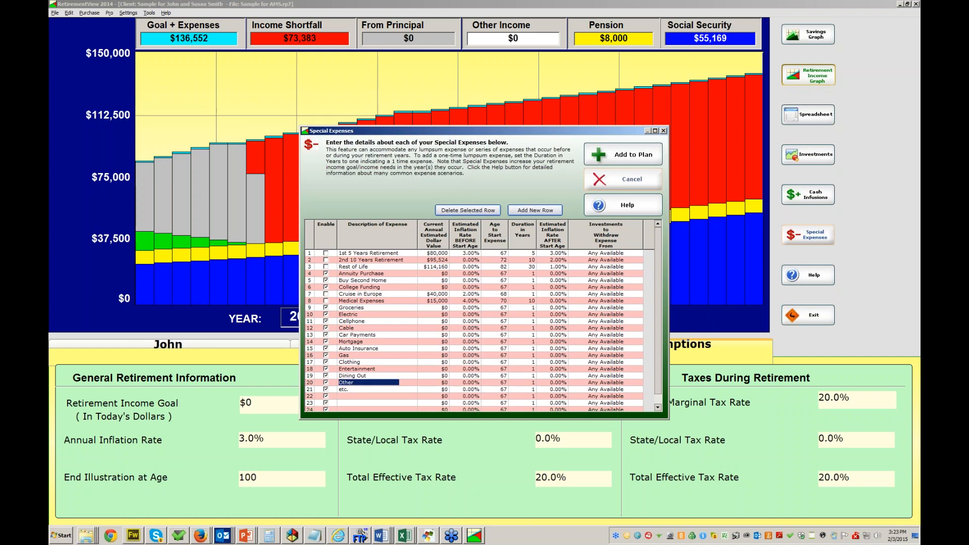
text(M)
key(BackSpace)
text(Miscellaneous)
Step: Set Groceries to $5,200 a year with 3% inflation before its start age and a 30-year duration
click(351, 308)
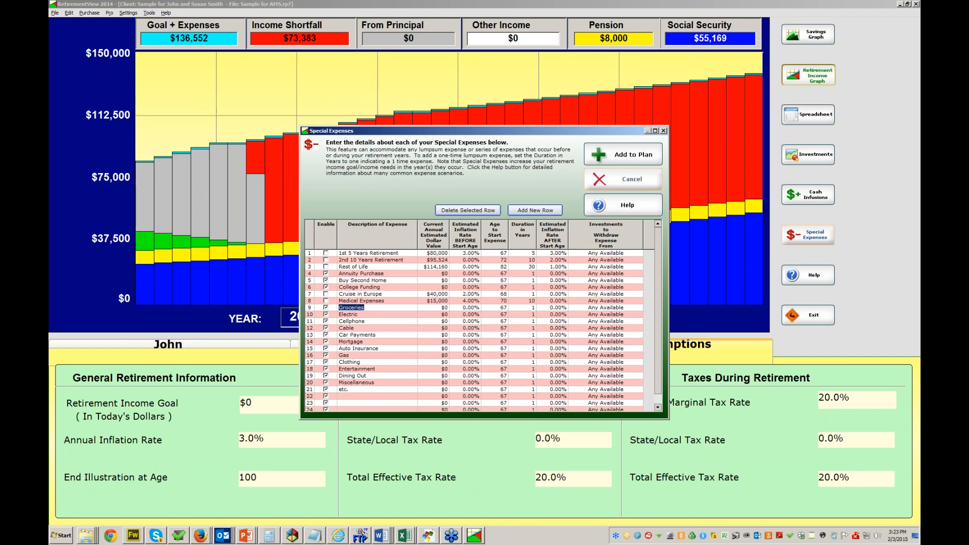
click(433, 307)
text(520)
key(Tab)
text(3)
key(Tab)
text(30)
Step: Set Electric to $2,400 a year with 4% inflation before its start age and a 30-year duration
click(349, 314)
key(Tab)
text(240)
key(Tab)
text(4)
key(Tab)
key(Tab)
text(30)
Step: Set the duration of the expenses from Cellphone through Gas to 30 years each
key(Down)
text(30)
key(Down)
text(30)
key(Down)
text(30)
key(Down)
text(30)
key(Down)
text(30)
key(Down)
text(30)
Step: Set the duration of Clothing, Entertainment and Dining Out to 15 years each, and Miscellaneous to 30 years
key(Down)
text(3)
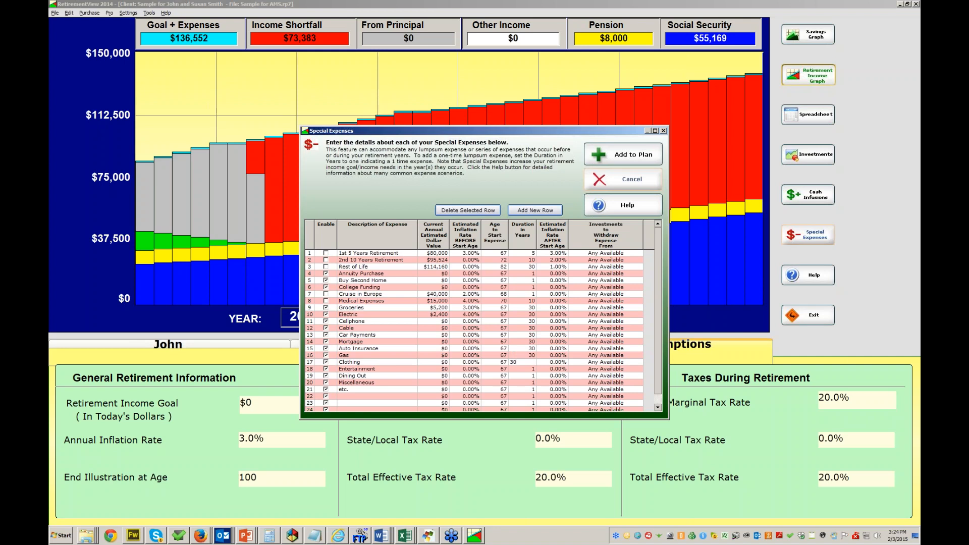
text(0)
key(BackSpace)
key(BackSpace)
text(2)
text(15)
key(Return)
text(15)
key(Return)
key(Return)
text(30)
Step: Enter annual values of $3,000 for Cellphone, $2,200 for Cable, $3,600 for Car Payments, $24,000 for Mortgage and $1,800 for Auto Insurance
click(435, 321)
text(3,000)
key(Return)
text(22)
key(Return)
text(36)
key(Return)
text(24)
key(Return)
text(18)
key(Return)
Step: Enter annual values of $1,200 each for Gas, Clothing and Entertainment, $1,500 for Dining Out and $3,000 for Miscellaneous
text(120)
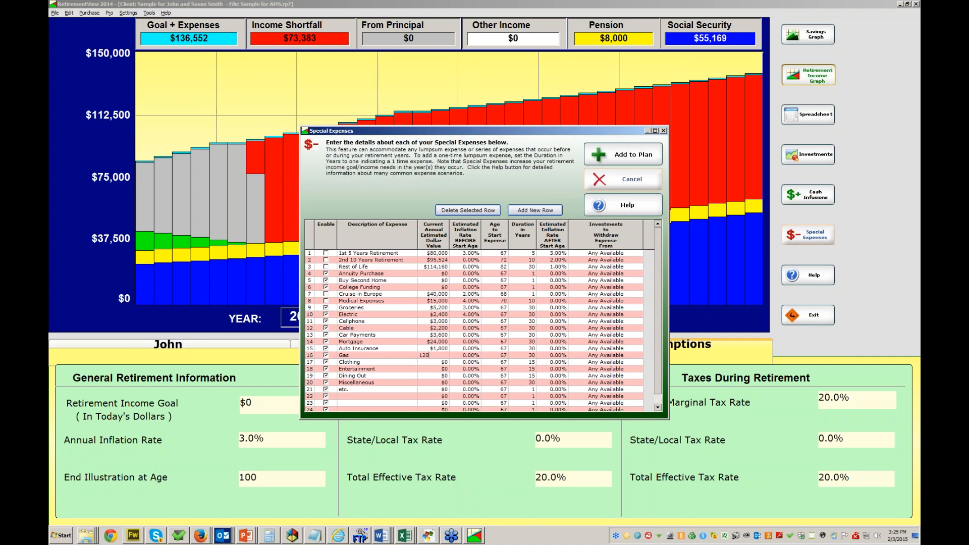
key(Return)
text(1200)
key(Return)
text(1200)
key(Return)
text(1500)
key(Return)
text(3000)
key(Return)
Step: Set inflation before start age to 2% for Cellphone and Cable, 5% for Car Payments, 4% for Mortgage and 3% for Auto Insurance
click(464, 321)
text(2)
key(Return)
text(3)
key(Return)
key(Return)
text(4)
key(Return)
text(3)
key(Return)
Step: Set inflation before start age to 2% for Gas, 3% for Clothing and Miscellaneous, 4% for Entertainment and 5% for Dining Out
text(2)
key(Return)
text(3)
key(Return)
text(4)
key(Return)
text(5)
key(Return)
text(3)
Step: Set inflation after start age to 3% for Groceries, 4% for Electric, 2% for Cellphone and Cable, and 5% for Car Payments
click(554, 294)
key(Return)
text(3)
key(Return)
text(3)
key(Return)
text(4)
key(Return)
text(2)
key(Return)
text(3)
key(Return)
text(5)
key(Return)
Step: Set inflation after start age to 4% for Mortgage, 3% for Auto Insurance and 2% for Gas
text(4)
key(Return)
text(3)
key(Return)
text(2)
key(Return)
Step: Set after-start inflation to 3% for Clothing and Miscellaneous, 4% for Entertainment and 5% for Dining Out, updating the plan
text(3)
key(Return)
text(4)
key(Return)
text(5)
key(Return)
text(3)
key(Return)
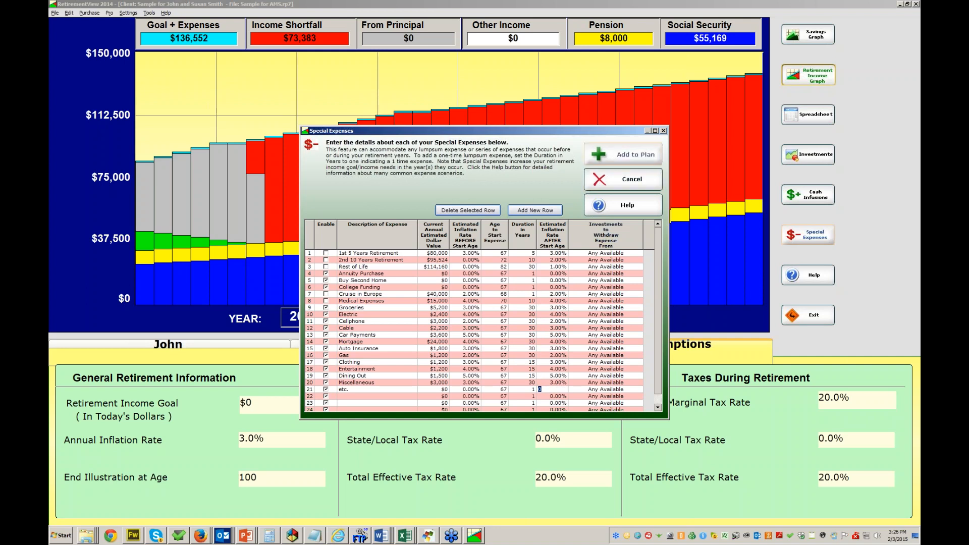
click(623, 154)
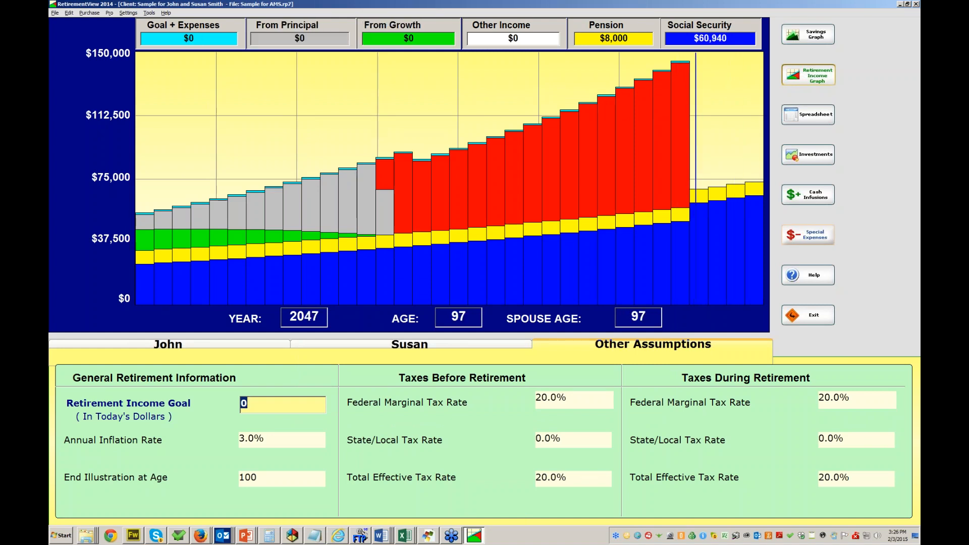
Step: Set the Groceries special expense's duration to 40 years and copy the value
click(808, 235)
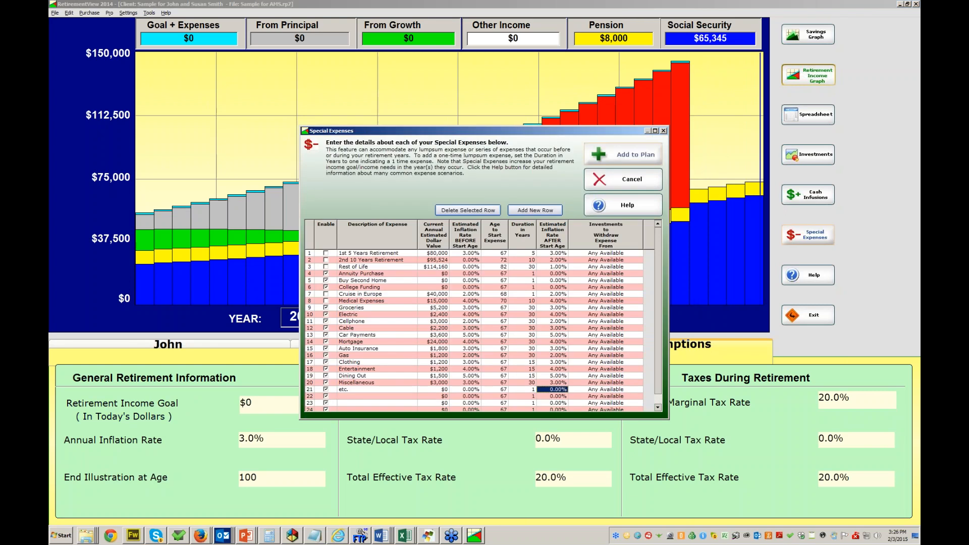
click(523, 307)
text(40)
key(shift+Left)
key(shift+Left)
key(ctrl+c)
Step: Apply the copied 40-year duration to every budget expense from Electric through Miscellaneous, updating the plan
key(Down)
key(ctrl+v)
key(Down)
key(ctrl+v)
key(Down)
key(ctrl+v)
key(Down)
key(ctrl+v)
key(Down)
key(ctrl+v)
key(Down)
key(ctrl+v)
key(Down)
key(ctrl+v)
key(Down)
key(ctrl+v)
key(Down)
key(ctrl+v)
key(Down)
key(ctrl+v)
key(Down)
key(ctrl+v)
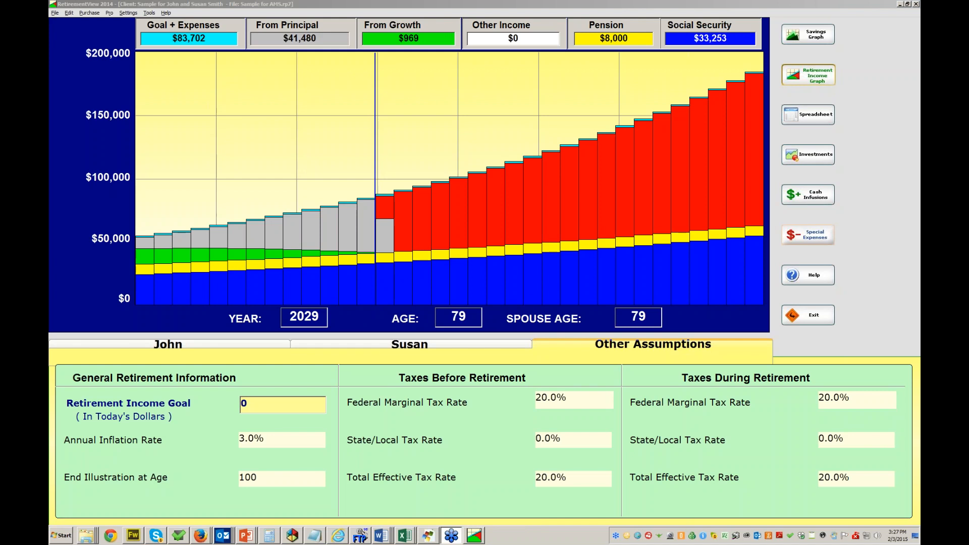
Step: Review the start ages, durations and after-start inflation rates in the special expenses list, plus the retirement income goal
click(808, 235)
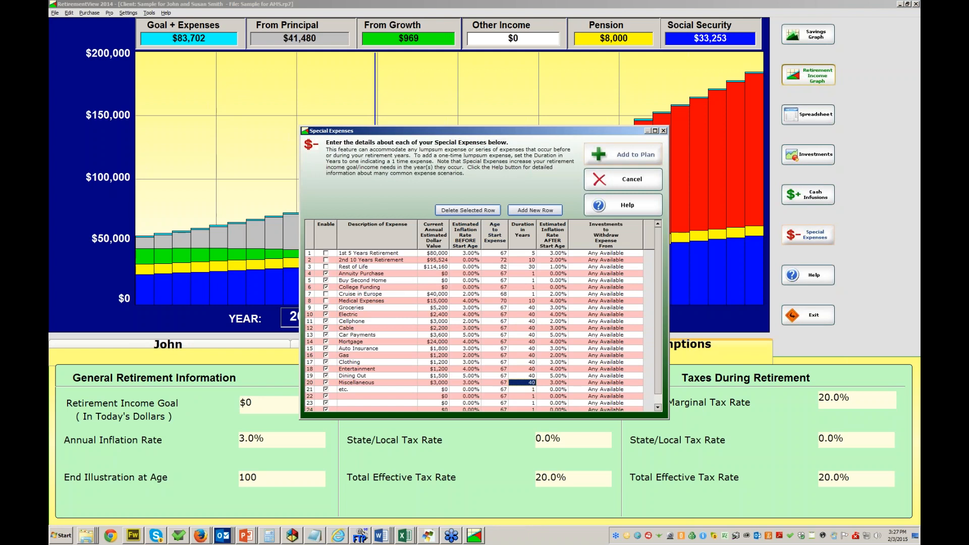
click(495, 376)
click(553, 376)
click(531, 307)
key(Tab)
click(522, 274)
click(553, 273)
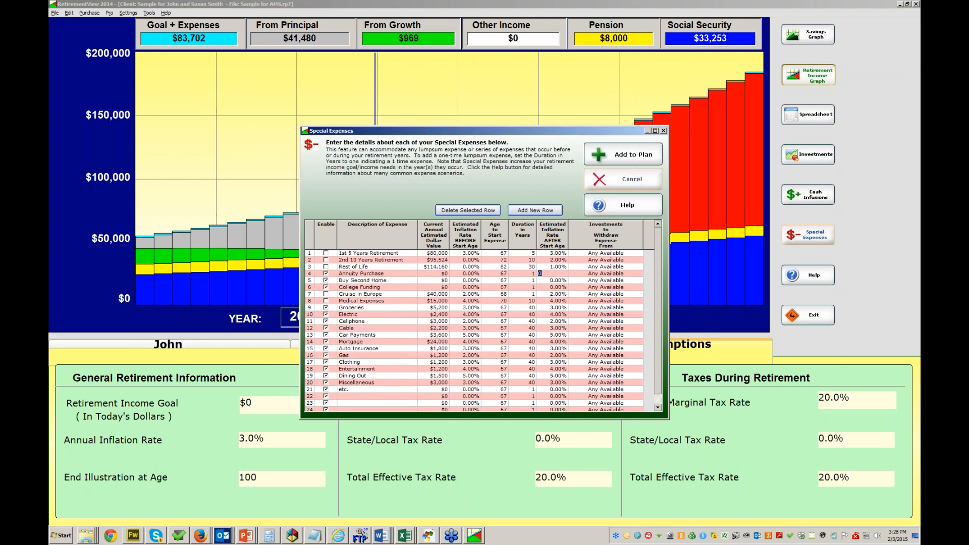
click(241, 402)
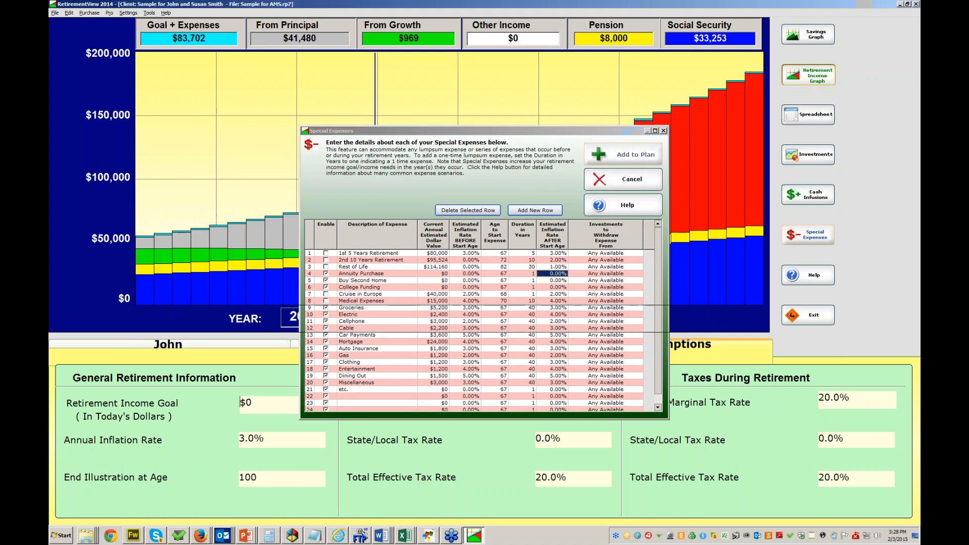